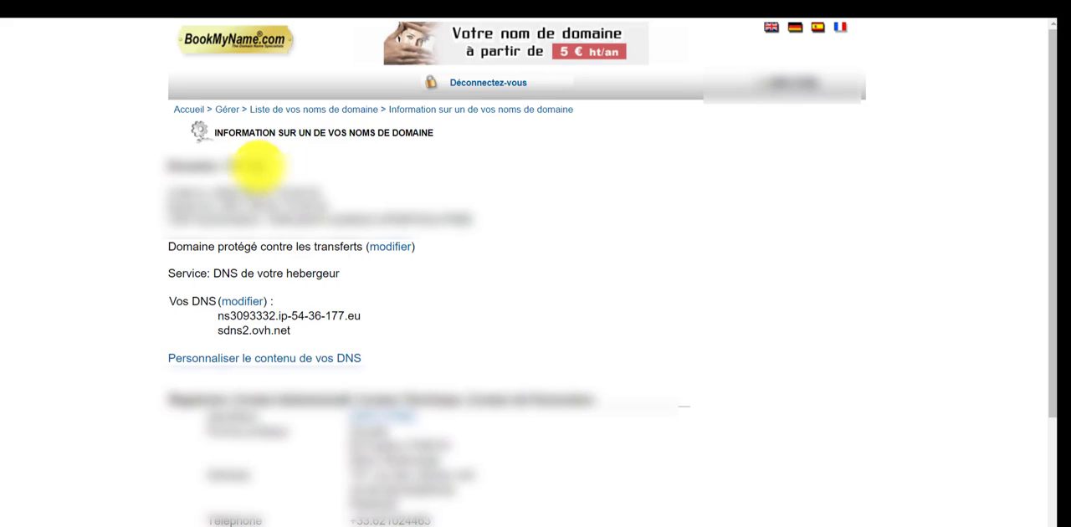
drag(259, 166, 224, 168)
click(418, 199)
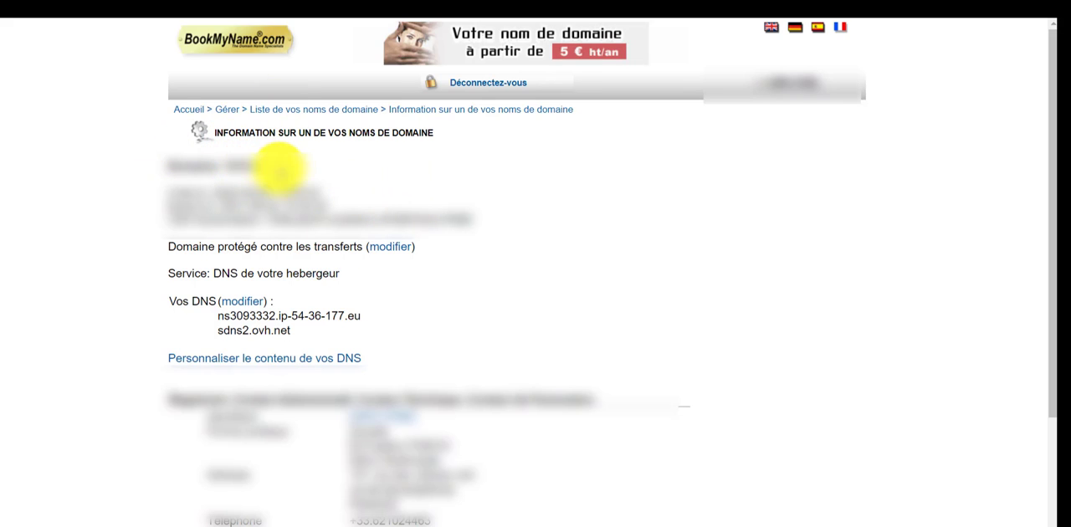
drag(263, 166, 223, 164)
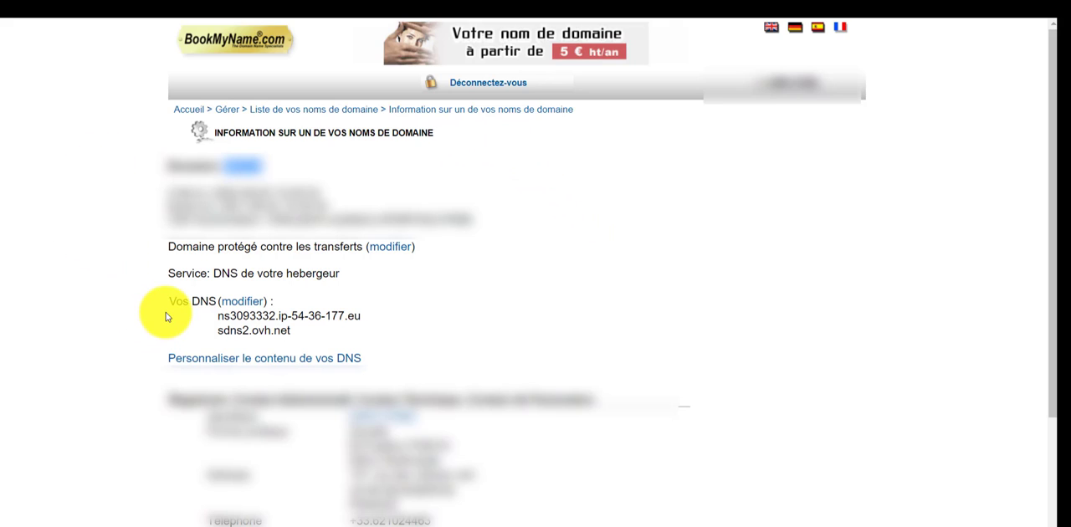
drag(165, 296, 331, 307)
click(335, 306)
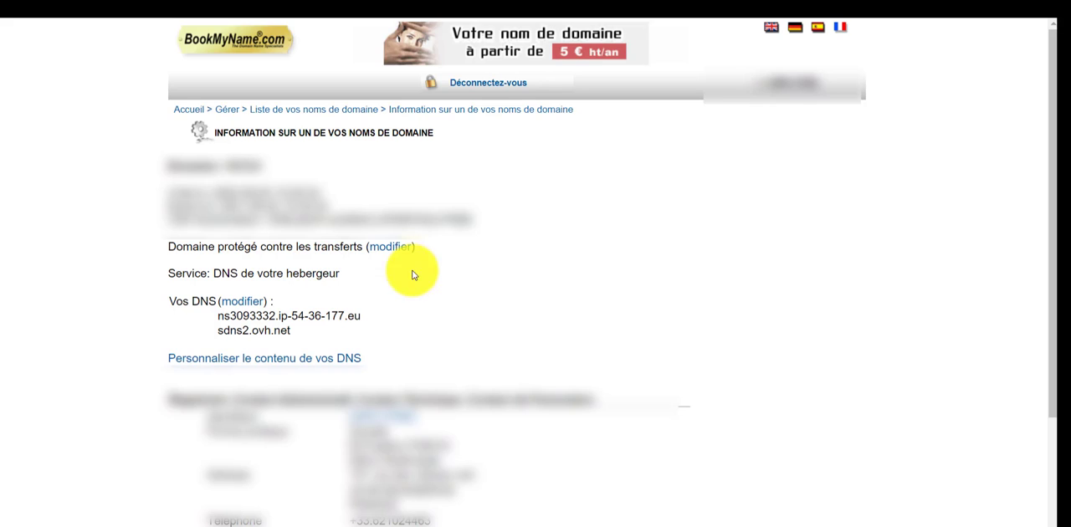
Open the DNS modification form for the domain 1015.FR from its information page
click(241, 303)
scroll(351, 318, down, 2)
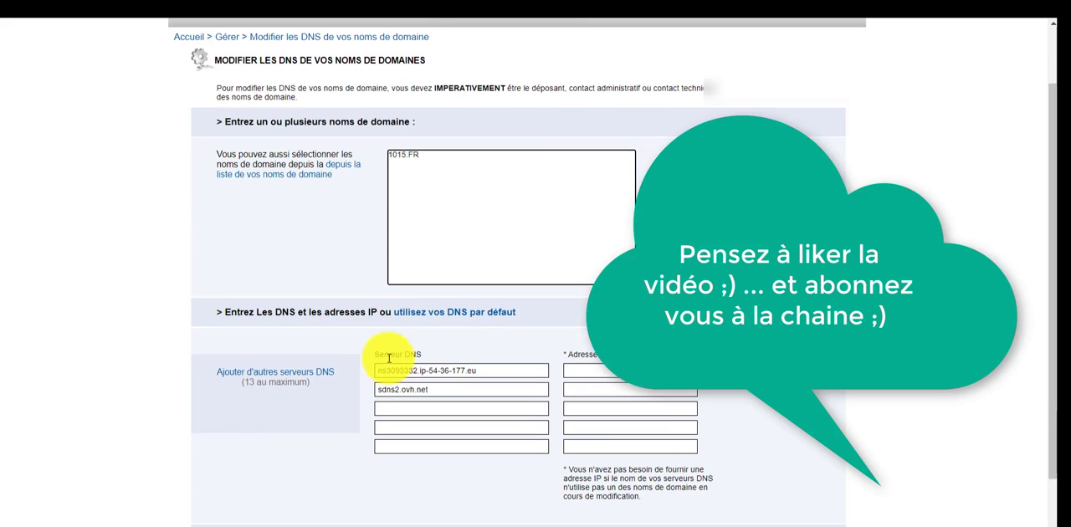
scroll(389, 358, down, 1)
Replace the first DNS server of the domain with ns1.wb2ns.fr
drag(485, 297, 287, 294)
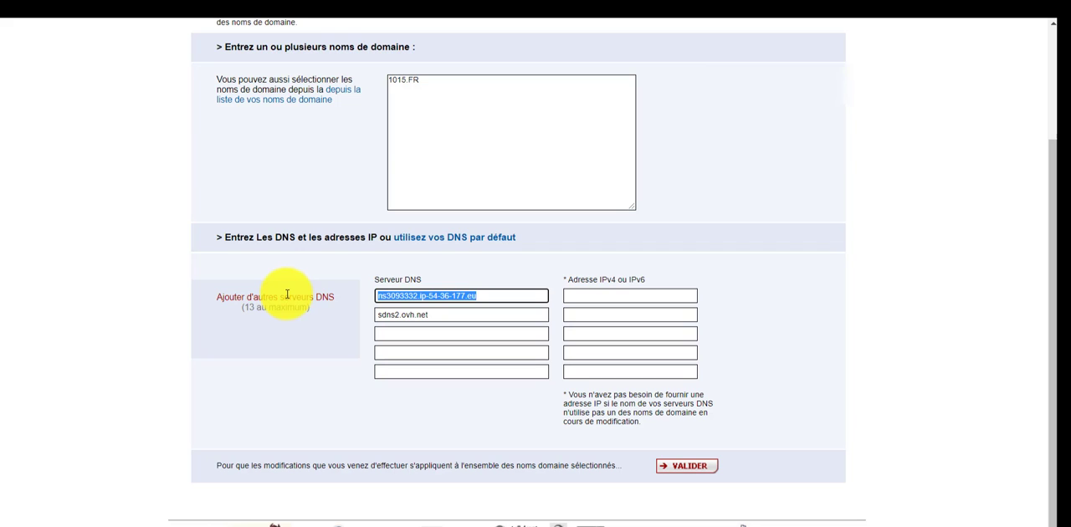
text(ns)
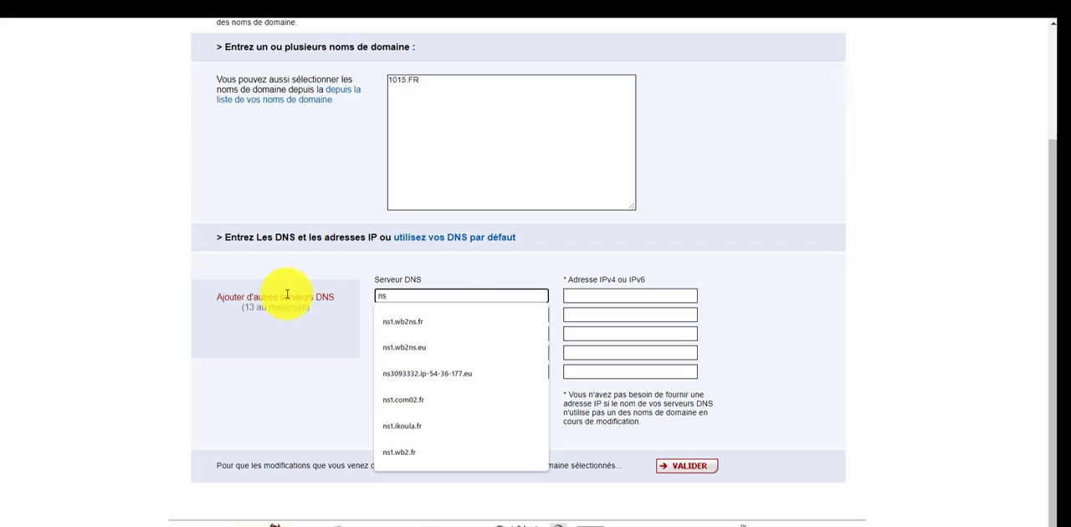
key(Down)
key(Up)
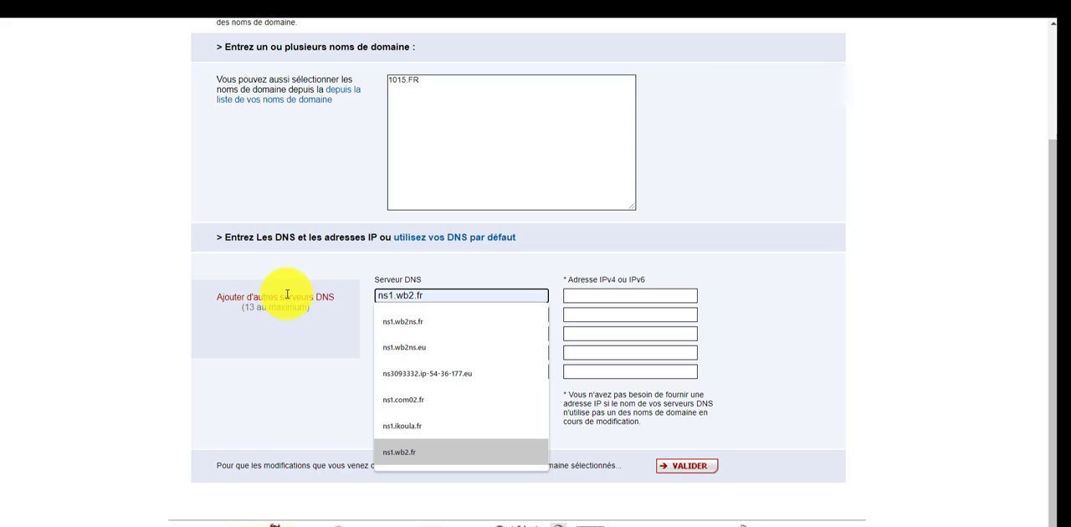
key(Up)
key(Up)
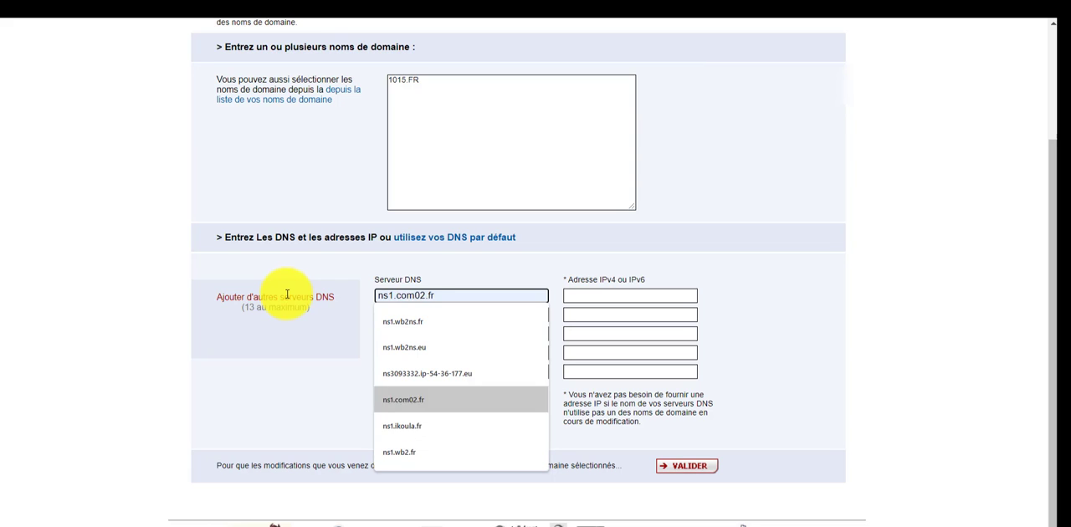
key(Down)
key(Down)
key(Down)
key(Return)
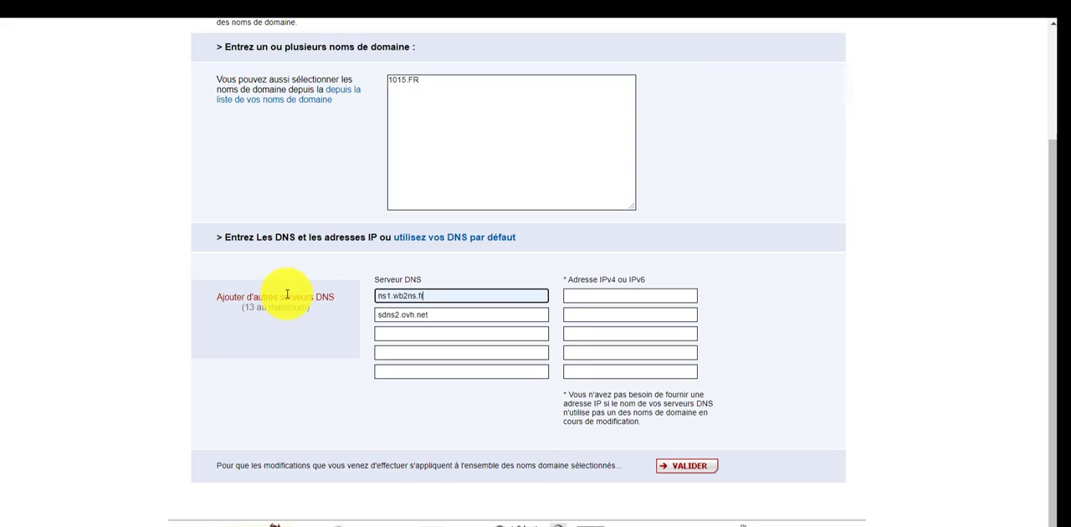
Replace the second DNS server of the domain with ns2.wb2ns.fr
key(Tab)
key(Tab)
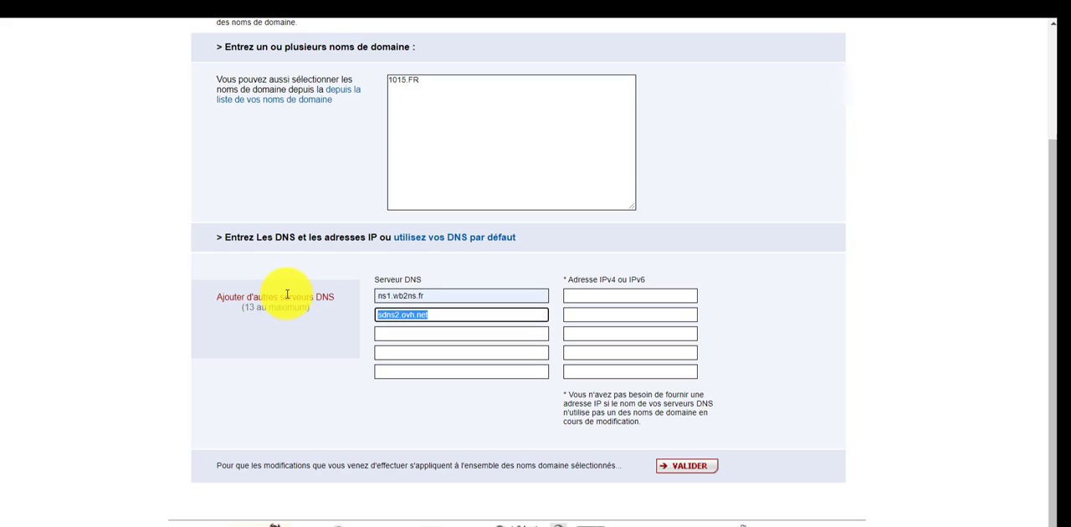
text(ns2.wb2ns.fr)
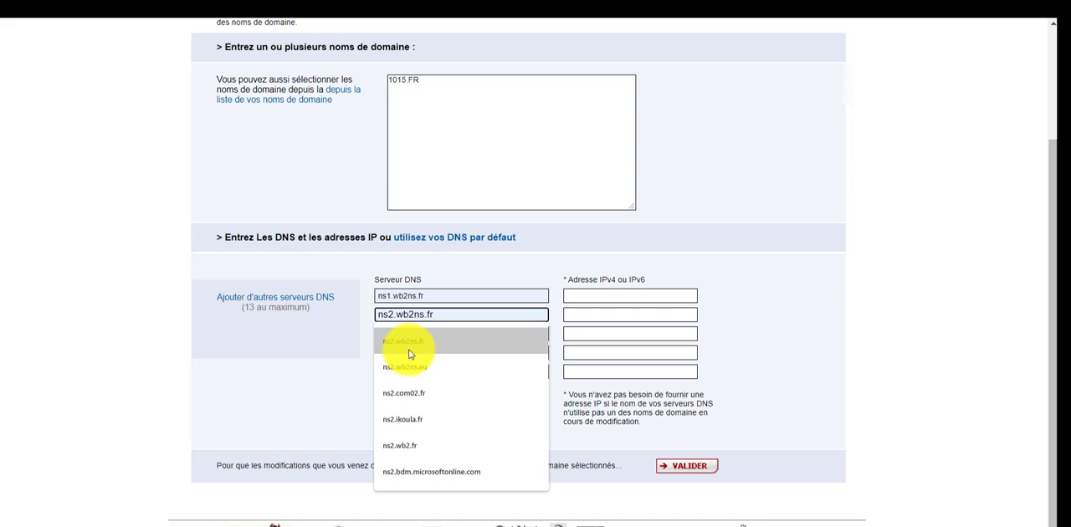
click(403, 341)
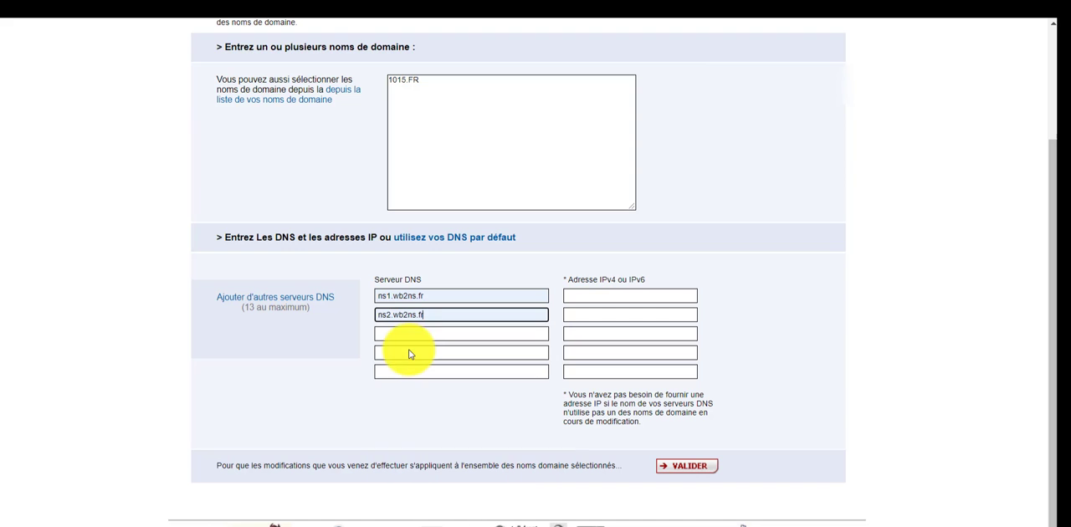
Check the completed DNS form and submit the server change for the domain 1015.FR
scroll(354, 435, up, 1)
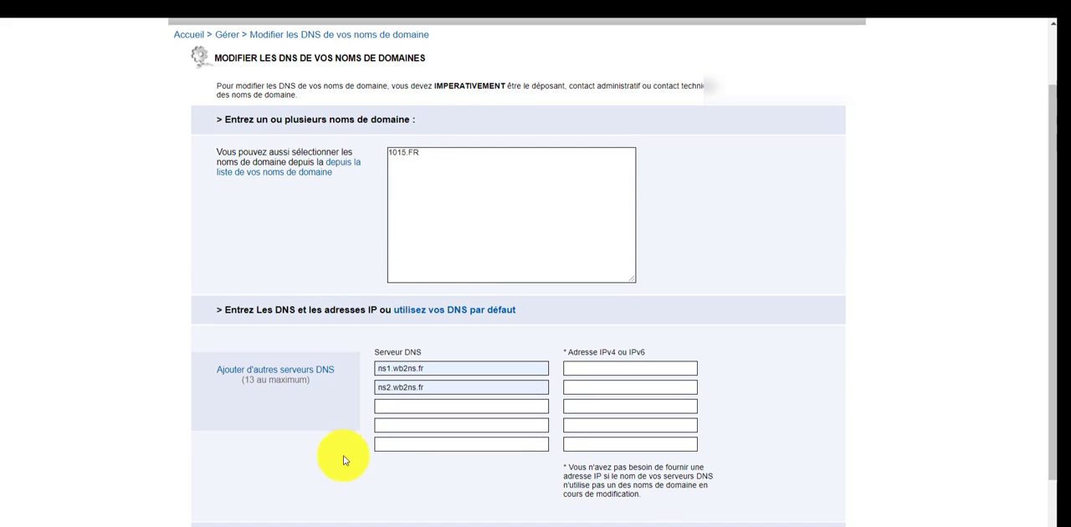
scroll(437, 450, down, 1)
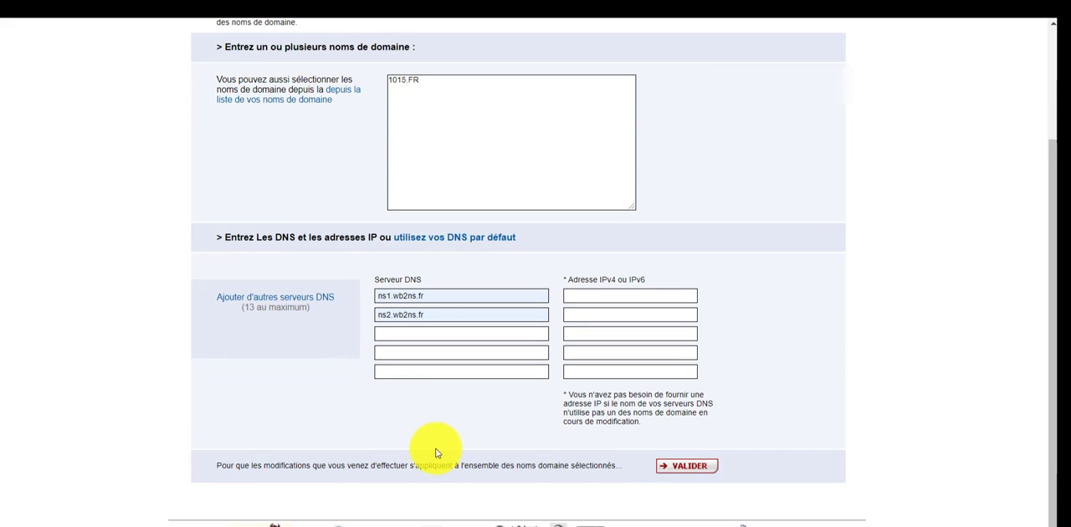
scroll(436, 452, up, 1)
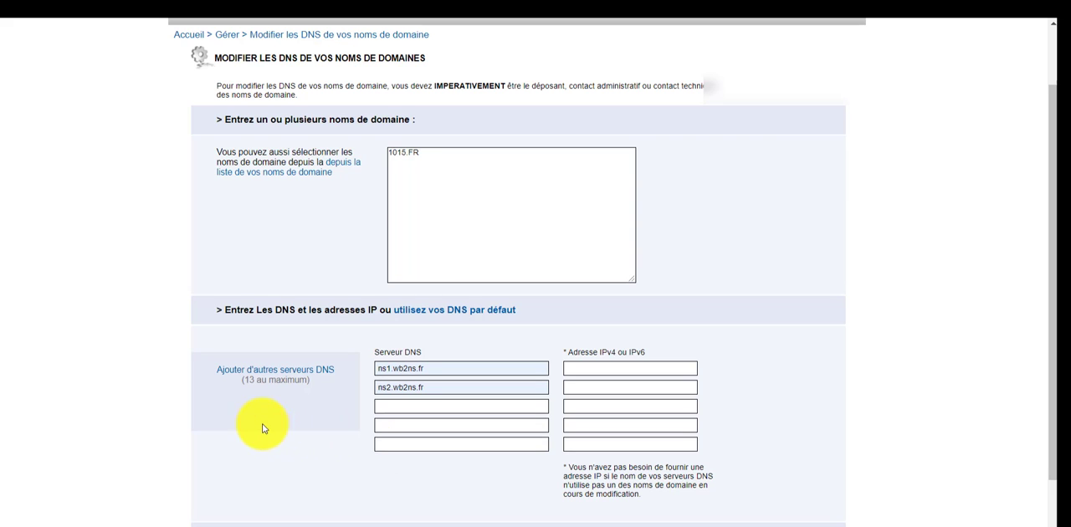
scroll(247, 411, down, 1)
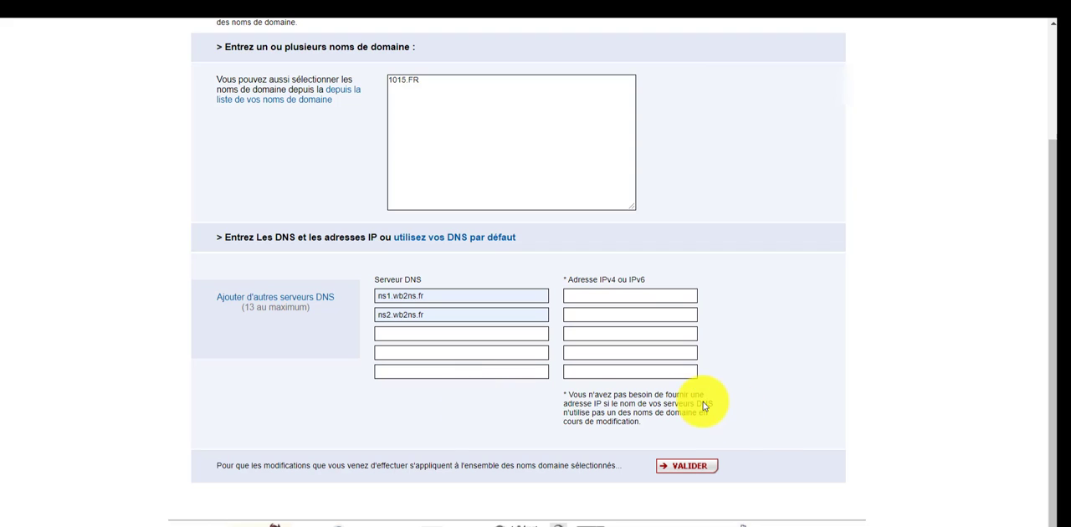
click(686, 470)
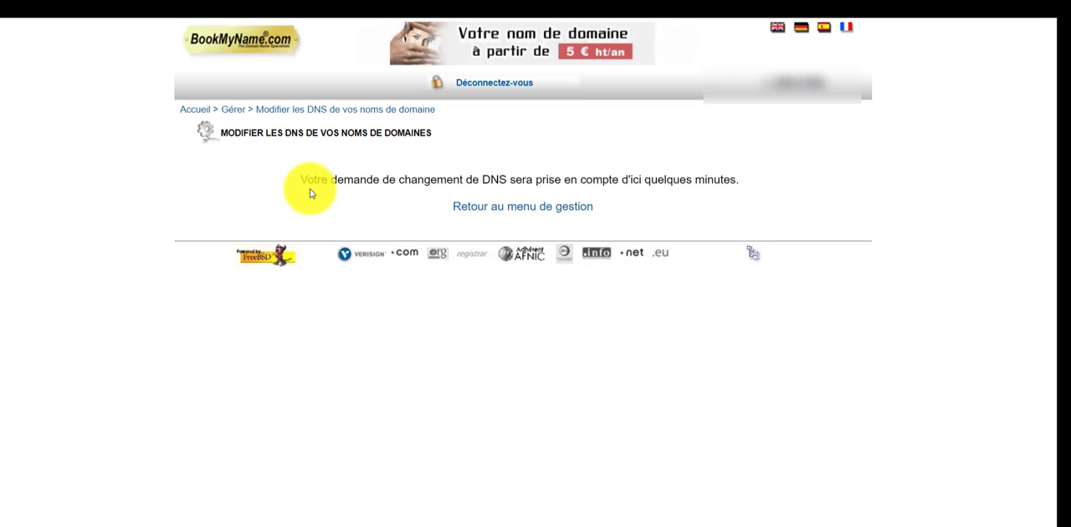
drag(308, 181, 746, 186)
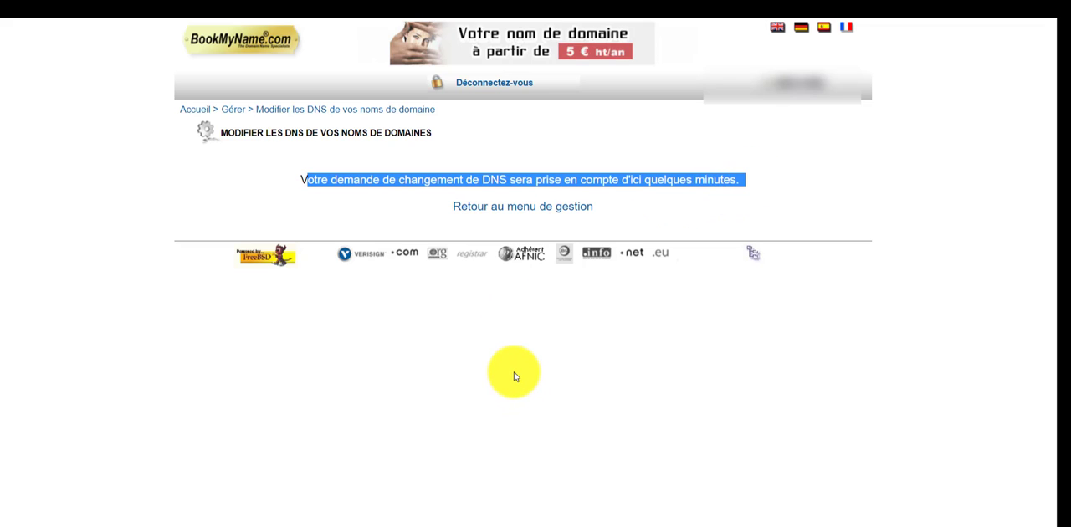
click(753, 182)
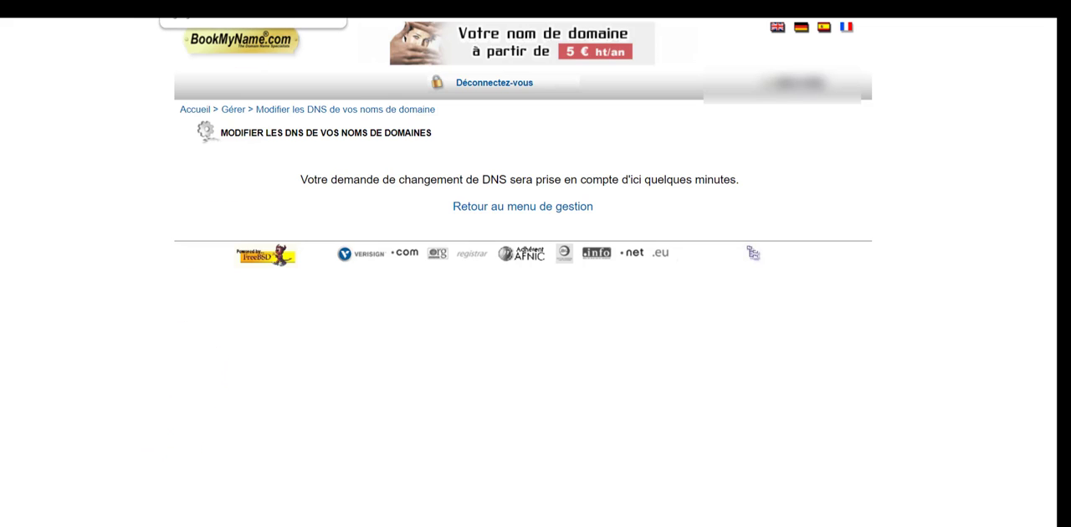
Open the whatsmydns.net DNS propagation checker in a new browser page
click(253, 6)
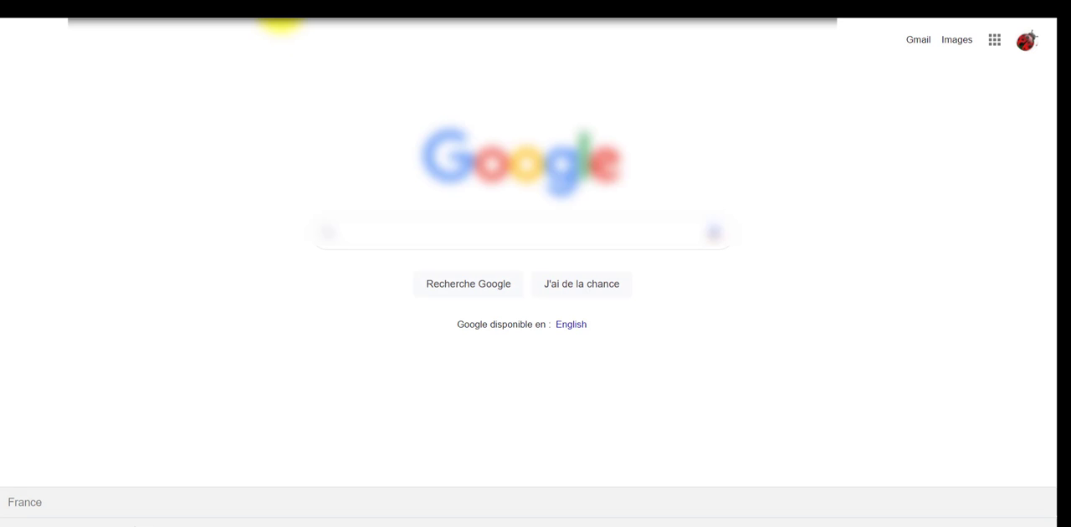
text(inf)
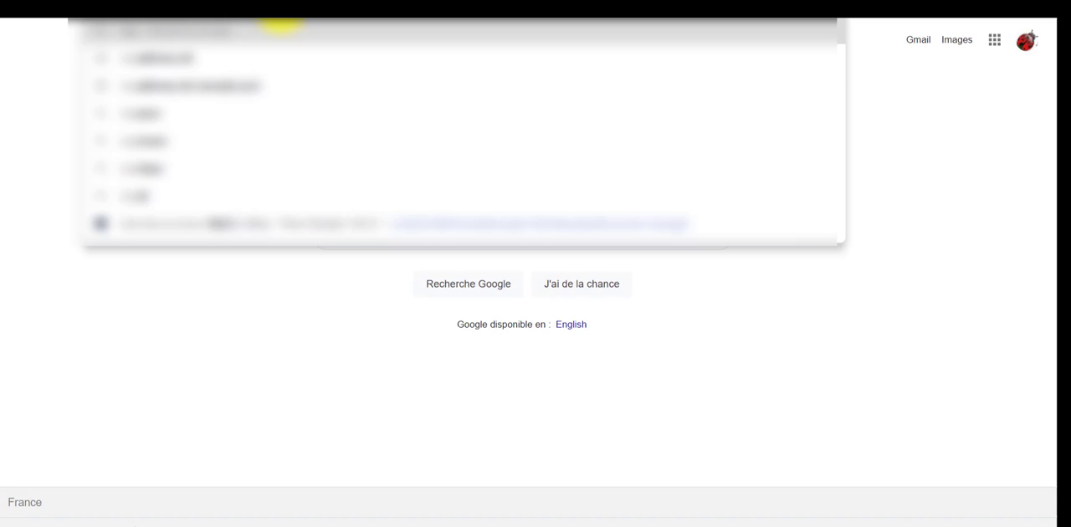
text(o)
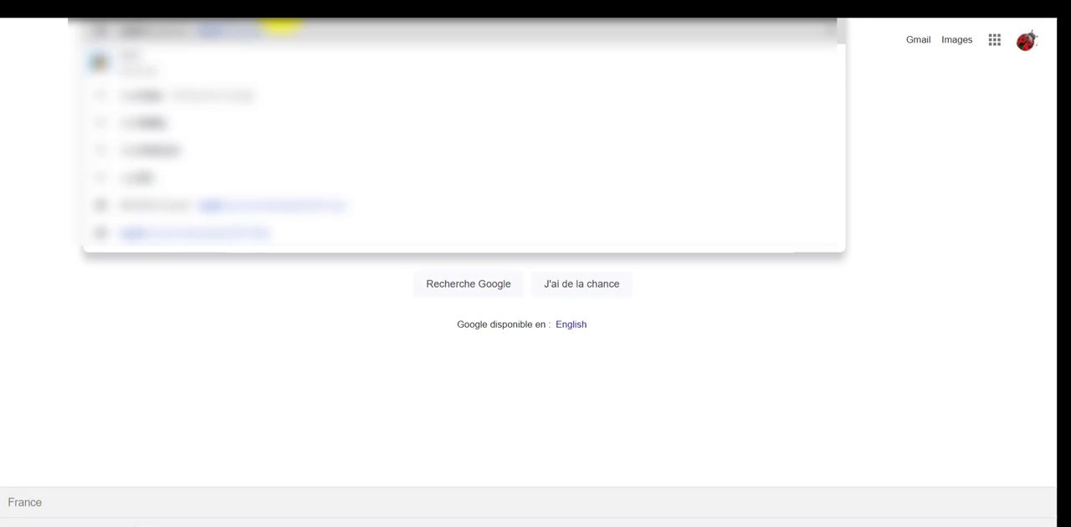
text(gr)
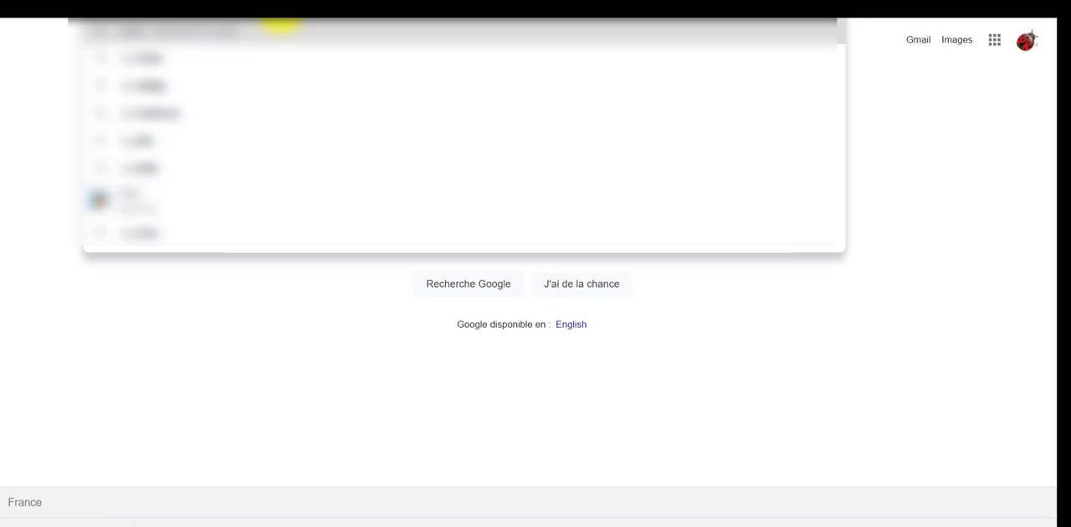
text(a)
key(Return)
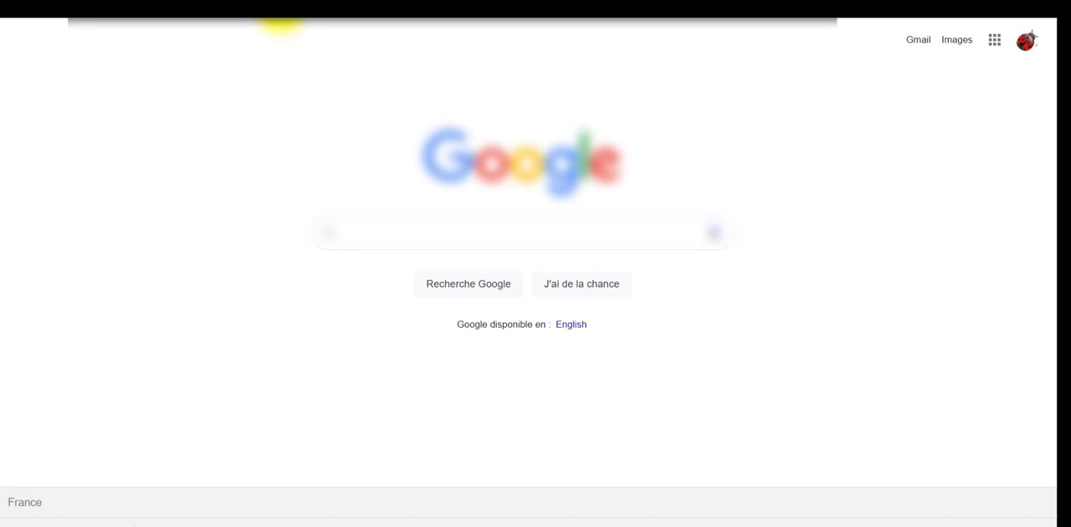
text(in)
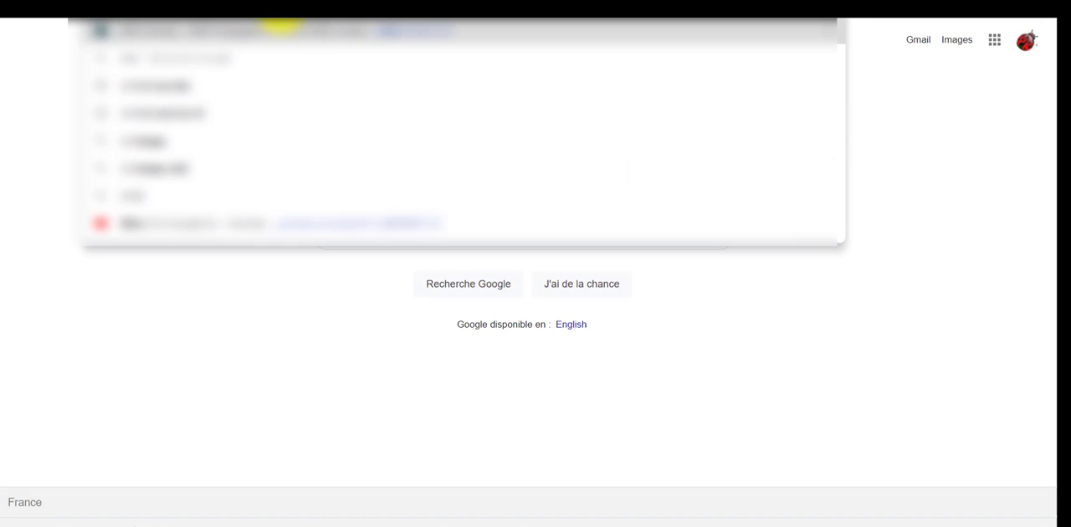
key(Return)
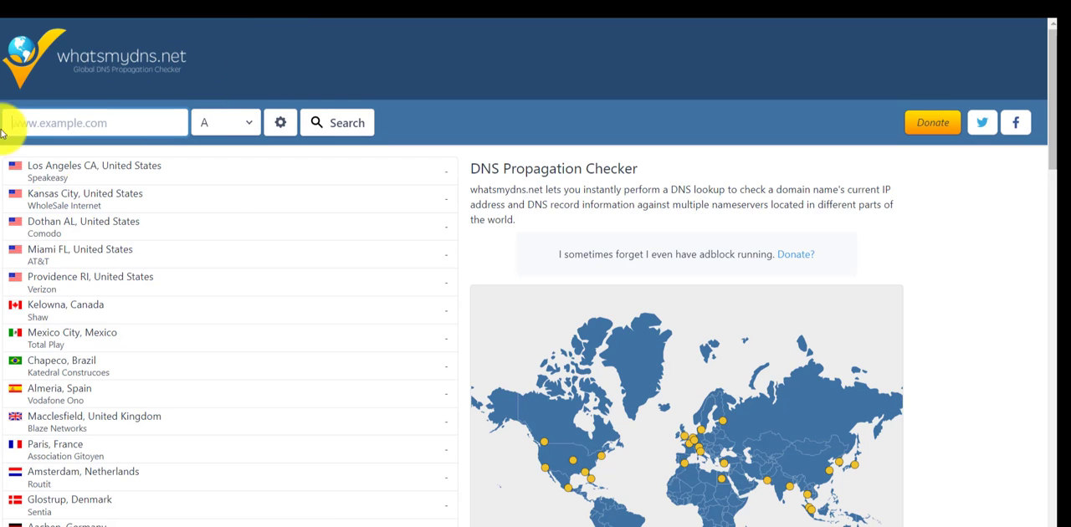
Run a worldwide propagation lookup of the NS records for 1015.fr
click(108, 131)
text(1015)
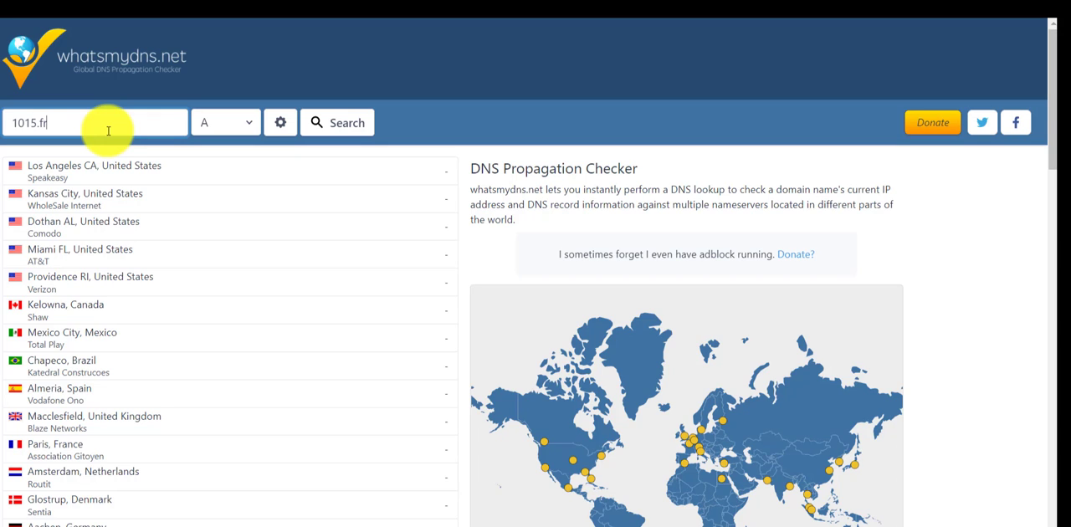
text(.fr)
click(241, 125)
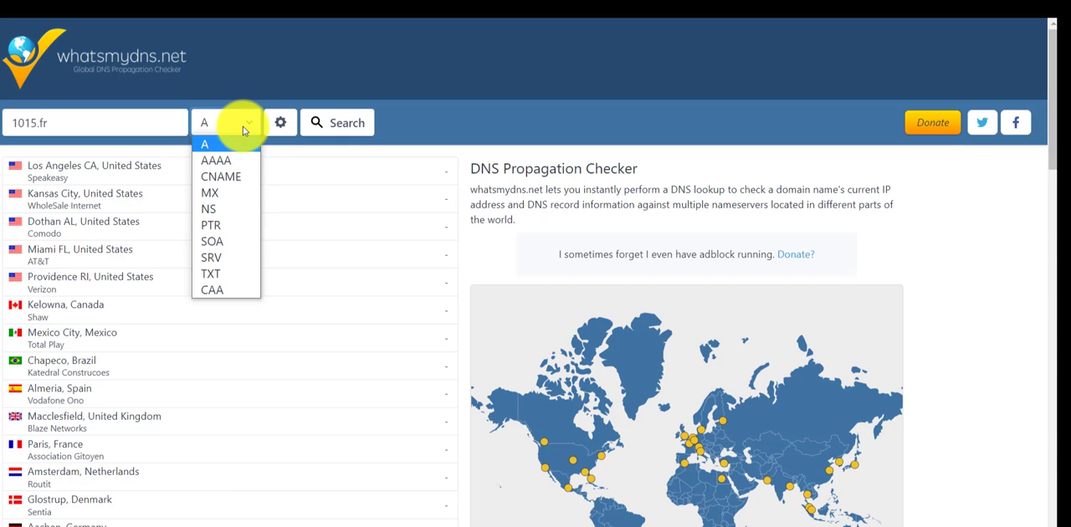
click(230, 216)
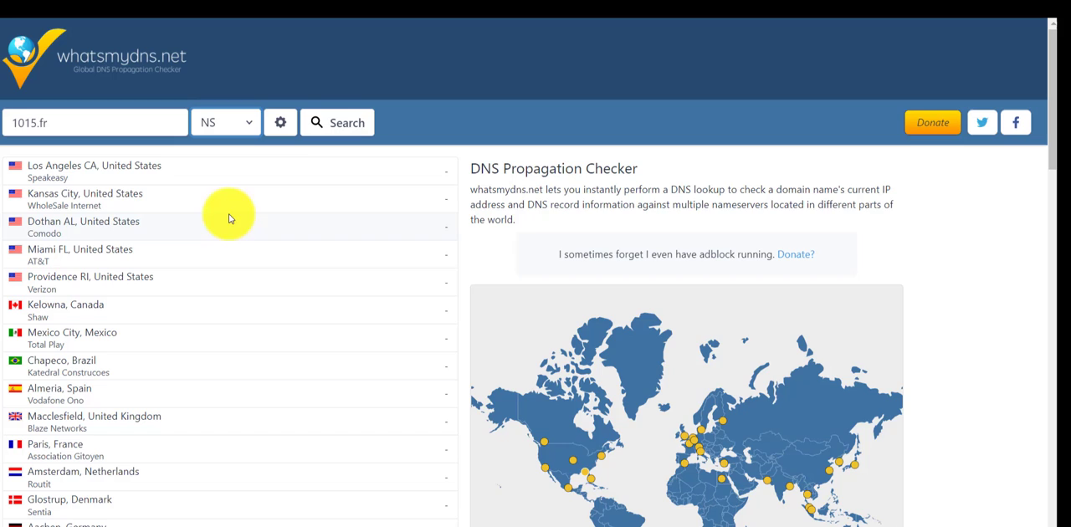
click(348, 127)
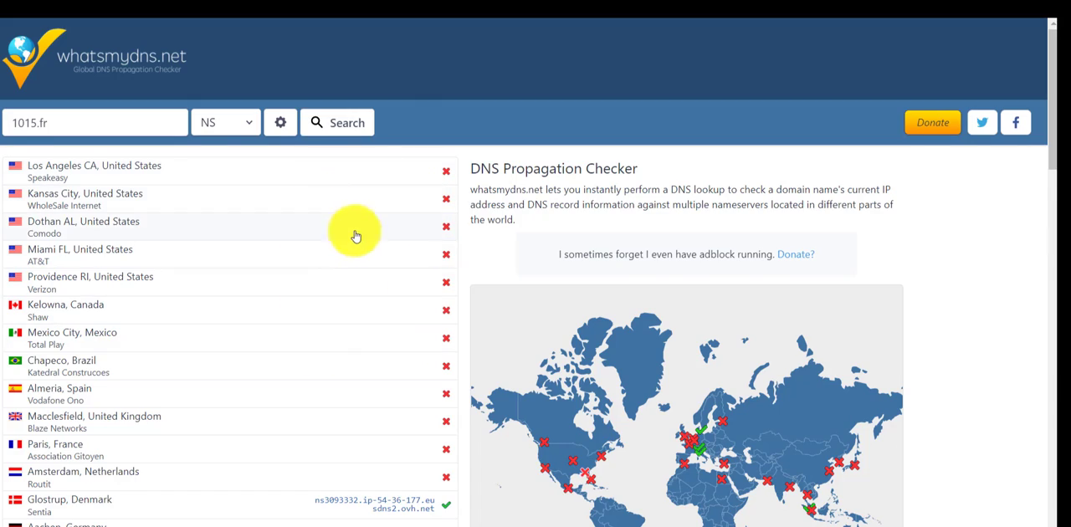
Examine which name servers each worldwide location returns for 1015.fr in the propagation results
scroll(356, 236, down, 6)
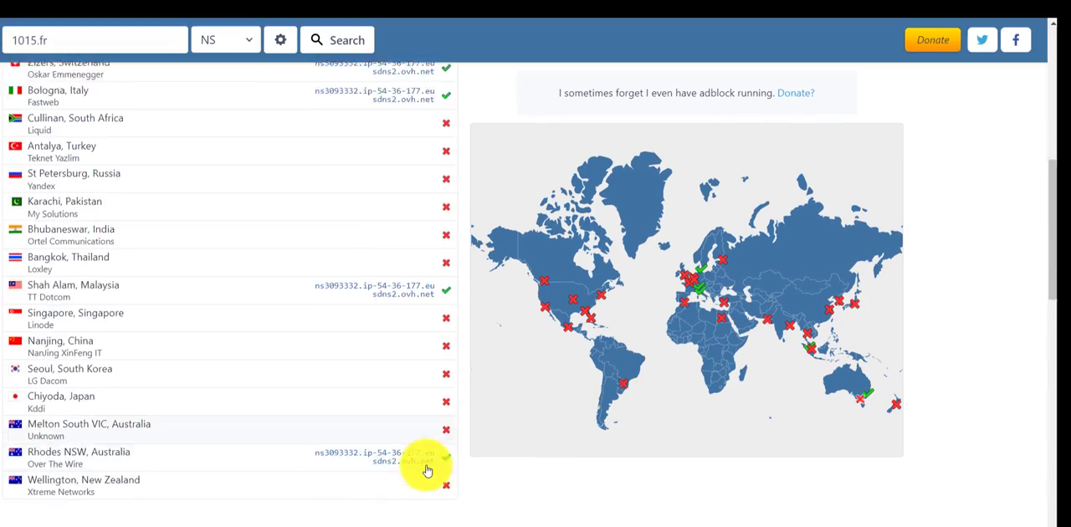
scroll(422, 460, down, 4)
scroll(402, 427, up, 5)
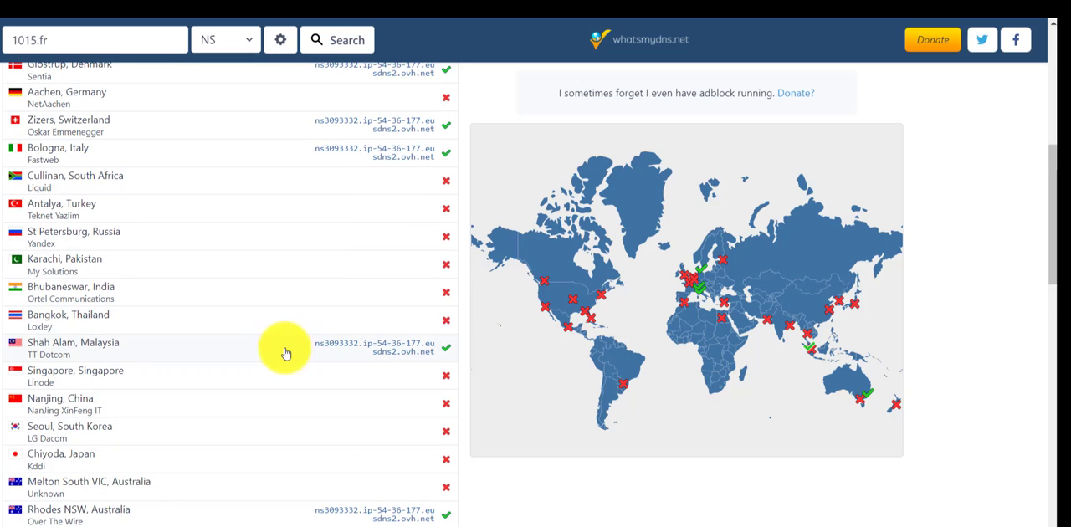
drag(296, 352, 392, 399)
scroll(312, 439, up, 1)
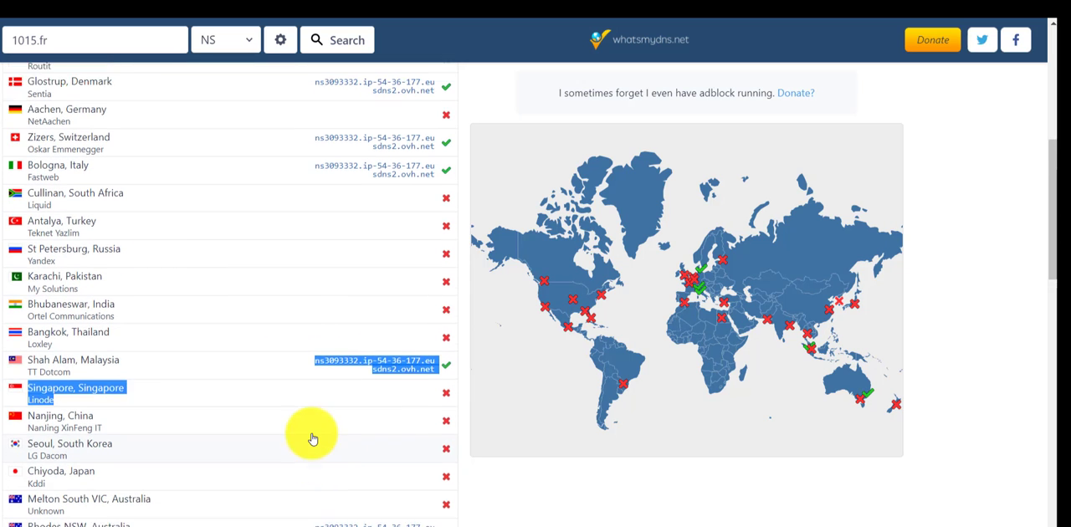
scroll(312, 439, up, 5)
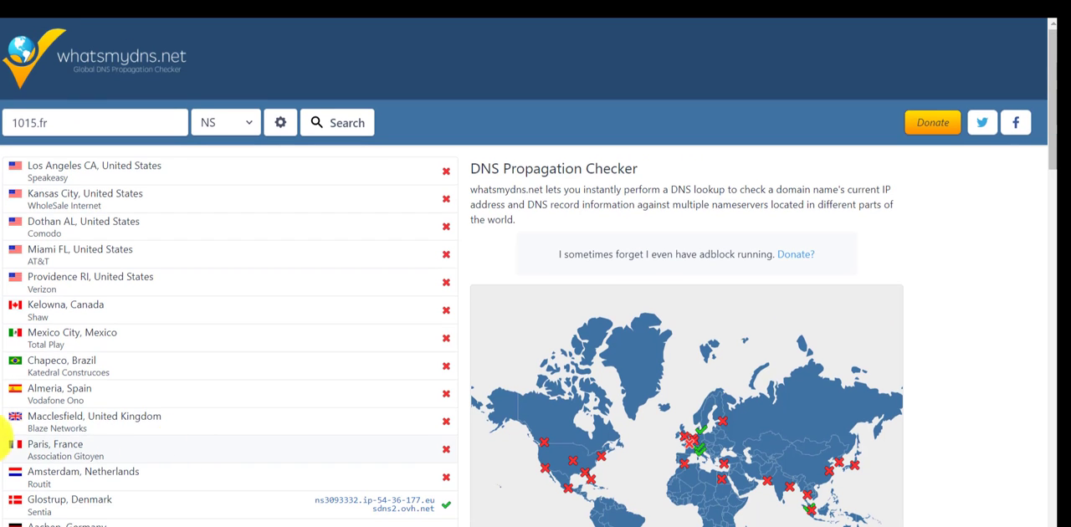
scroll(268, 402, down, 2)
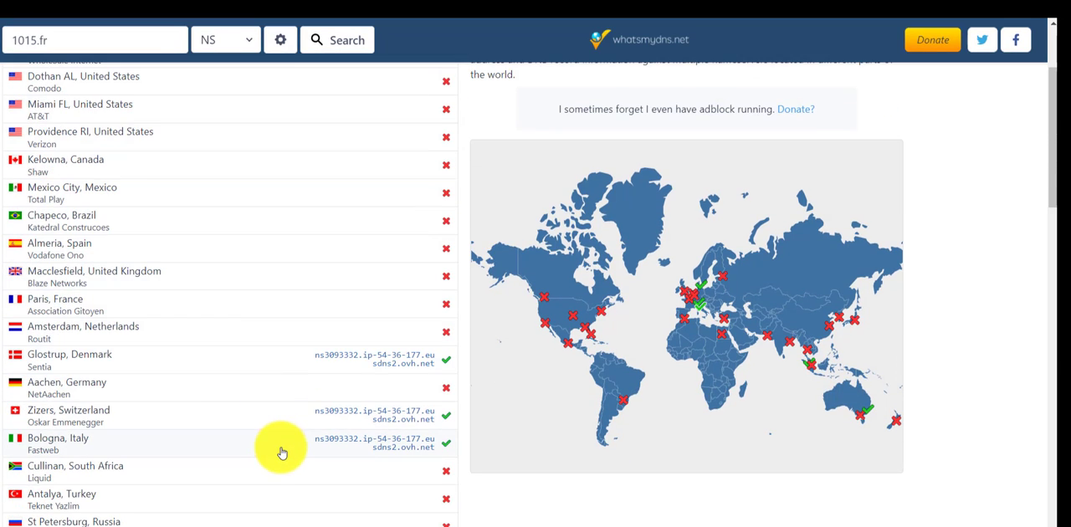
Switch to the Plesk page of the 1015.fr subscription and set the domain display mode to Liste active
scroll(390, 348, up, 2)
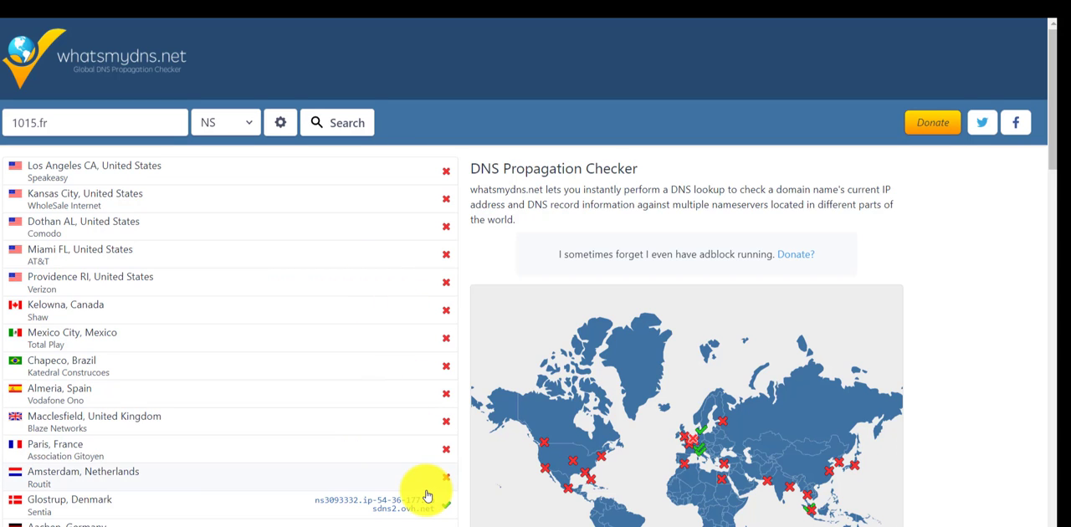
scroll(349, 358, down, 1)
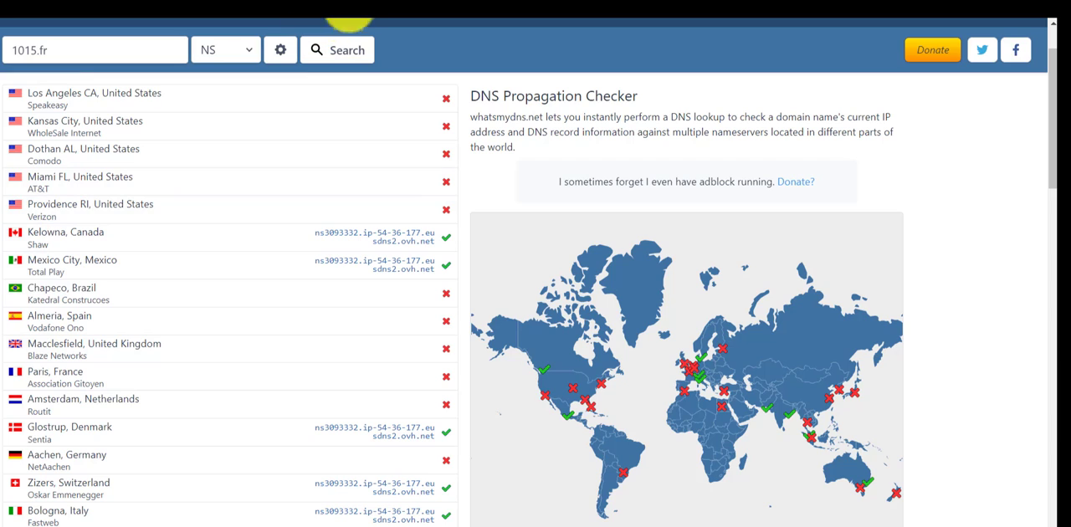
click(383, 5)
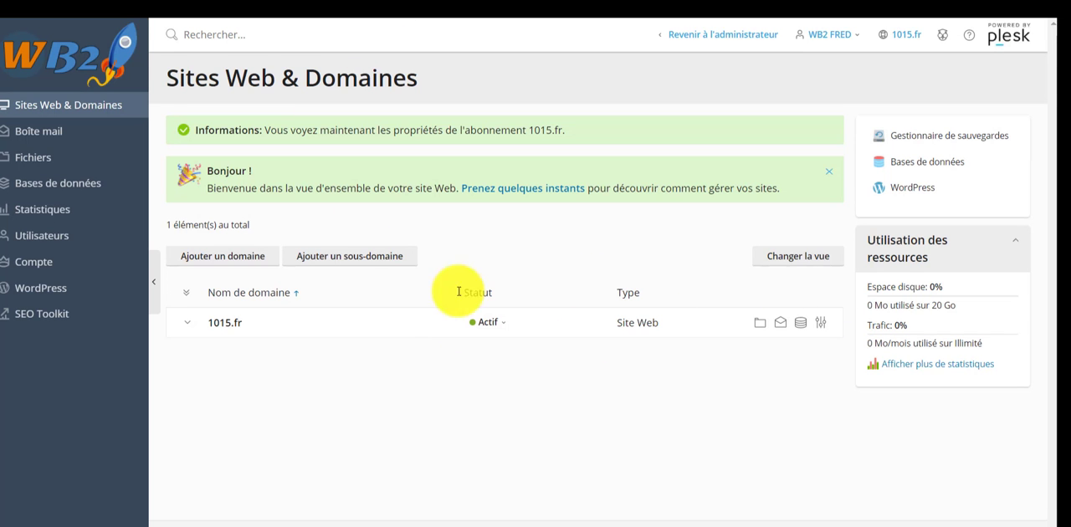
click(227, 330)
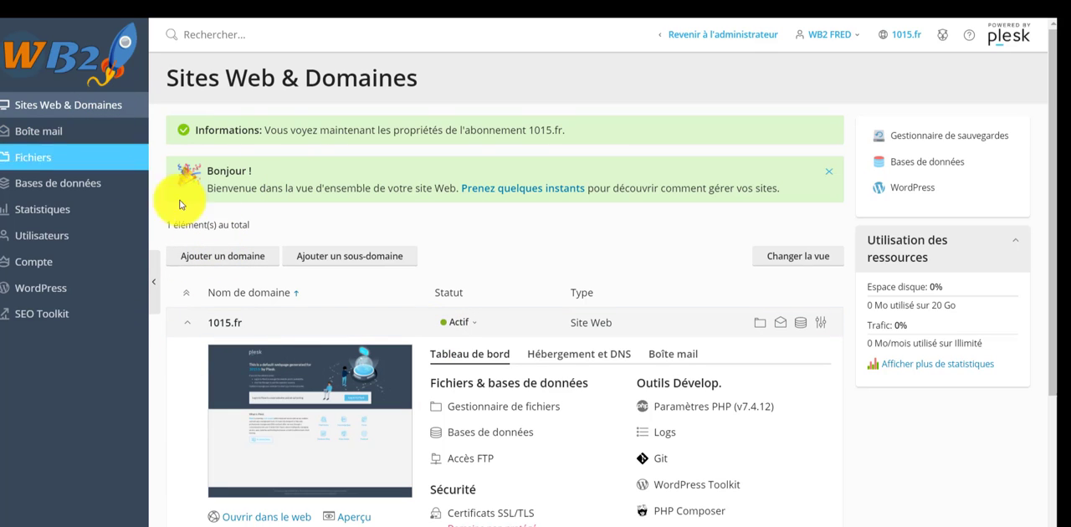
click(794, 265)
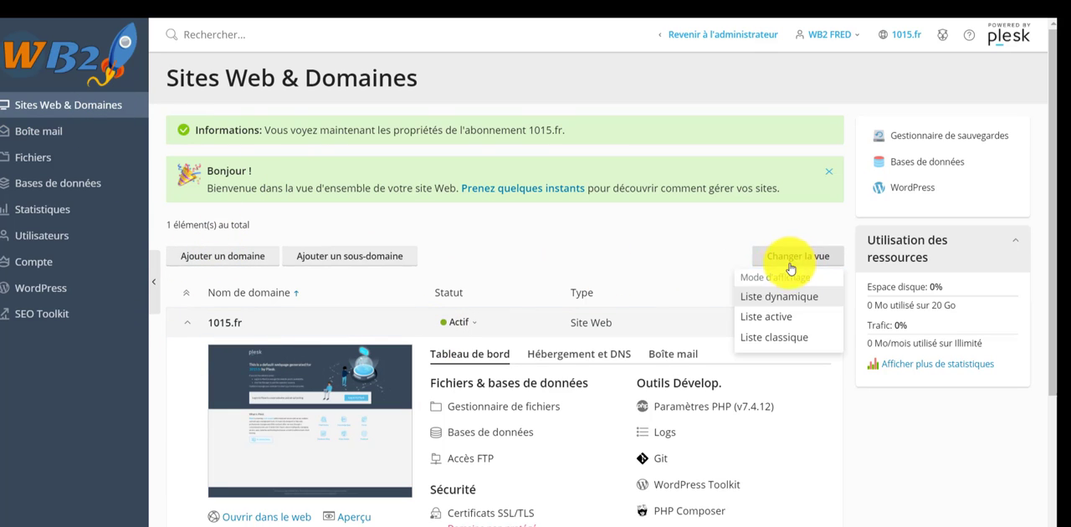
click(767, 320)
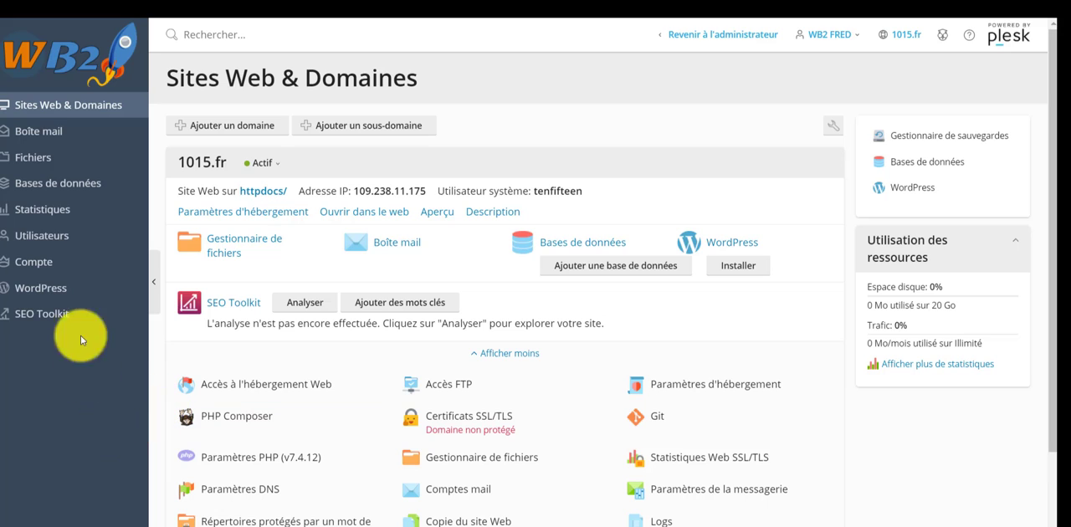
click(218, 133)
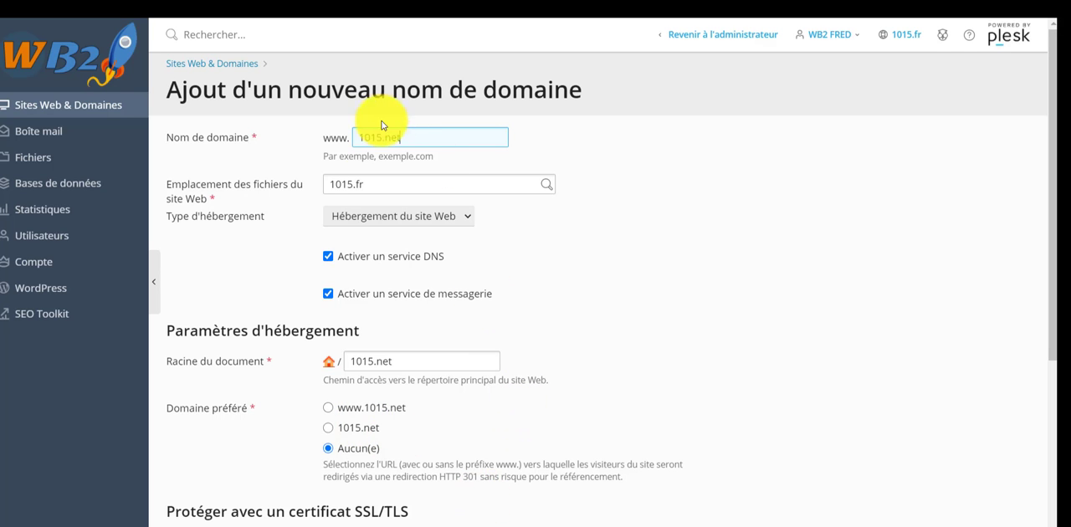
scroll(430, 407, down, 3)
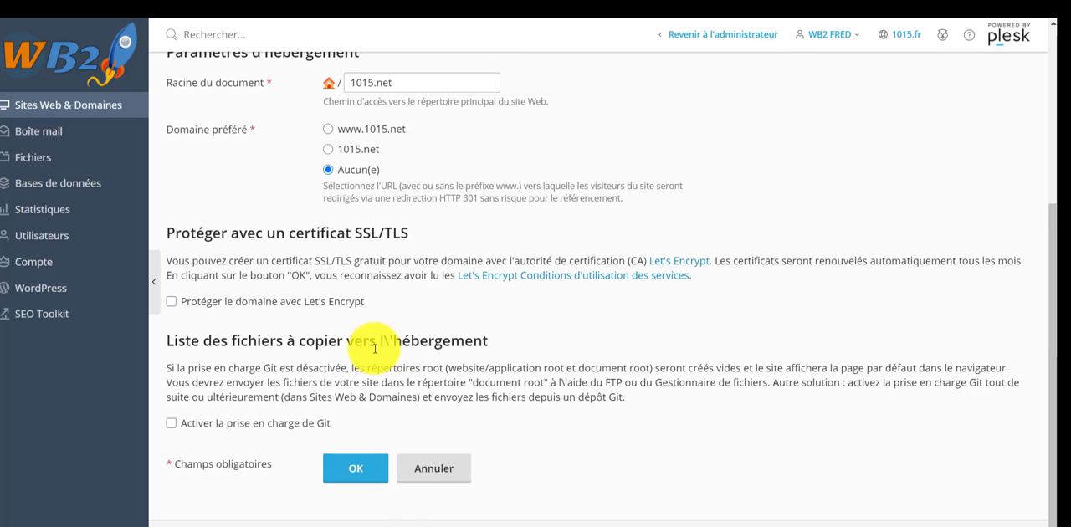
scroll(375, 349, up, 3)
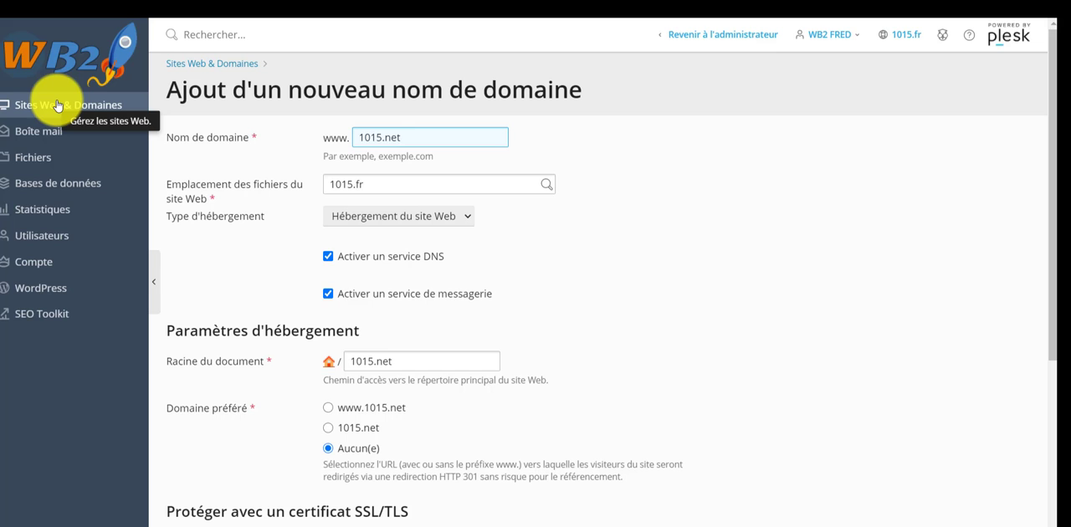
click(59, 111)
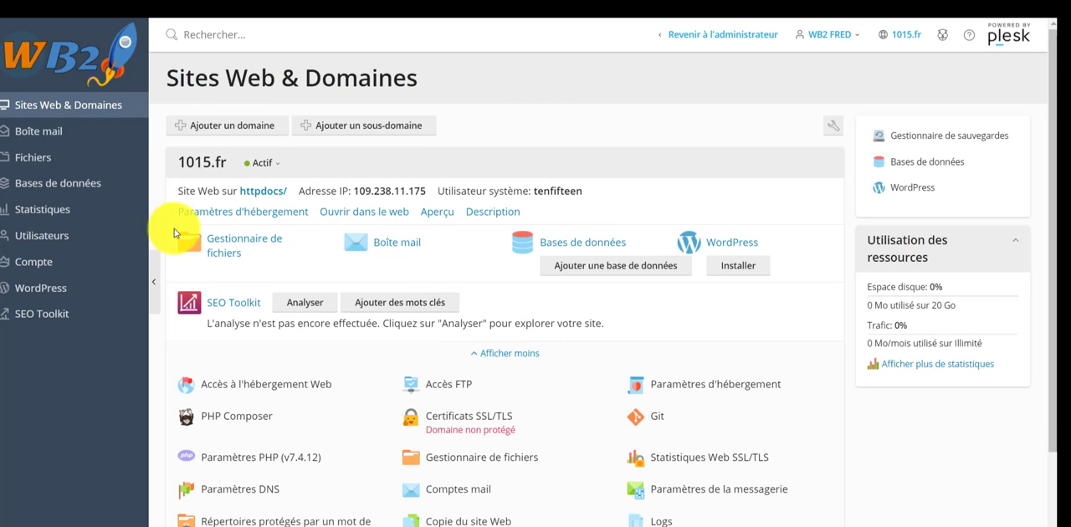
Open the request form for a free Let's Encrypt SSL/TLS certificate for 1015.fr
scroll(545, 430, down, 2)
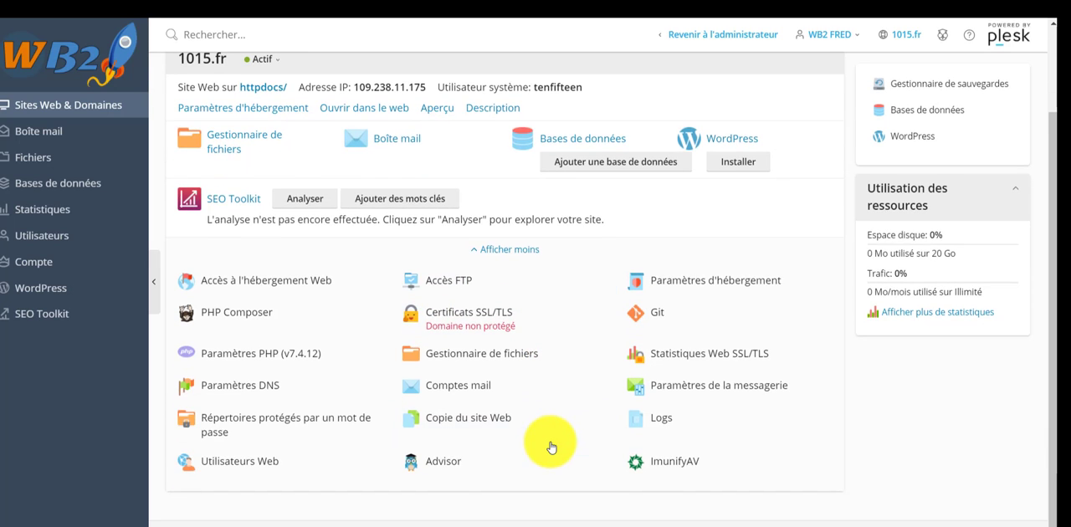
scroll(548, 439, up, 2)
scroll(536, 435, down, 1)
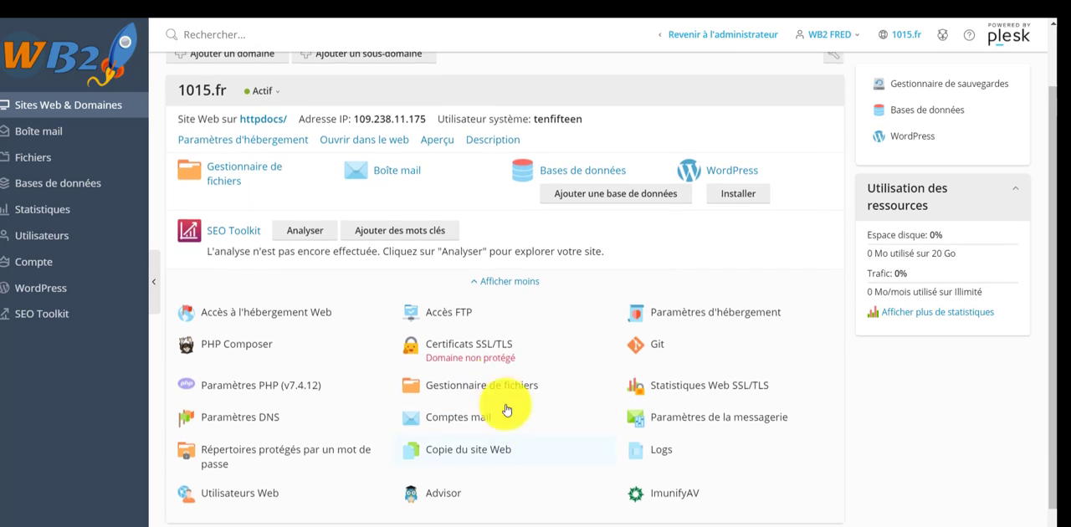
click(481, 343)
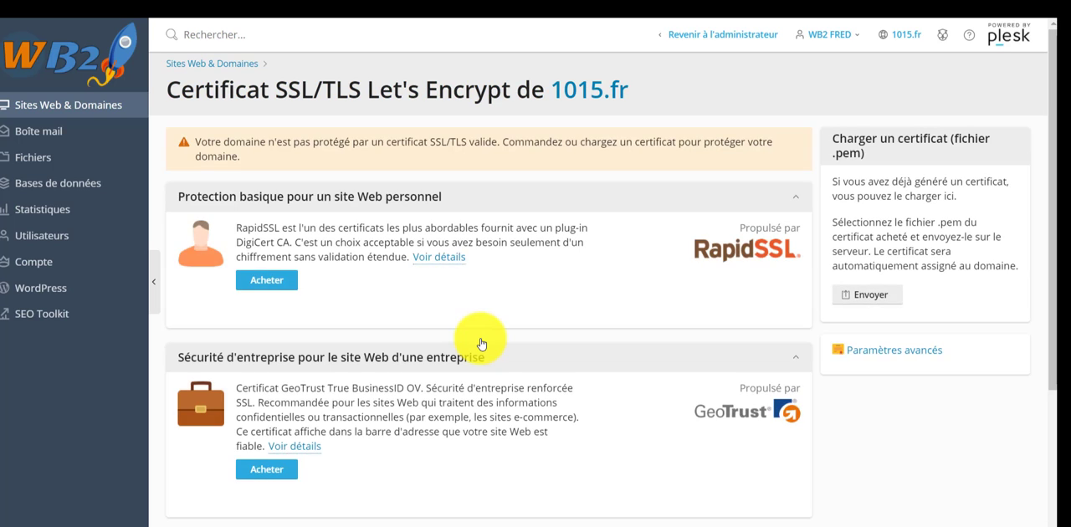
scroll(399, 364, down, 3)
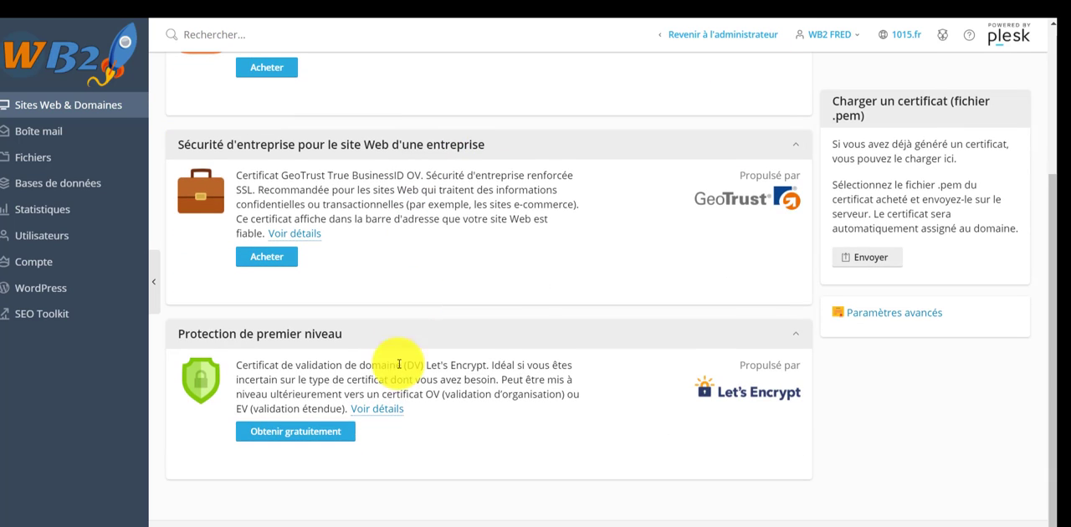
click(282, 430)
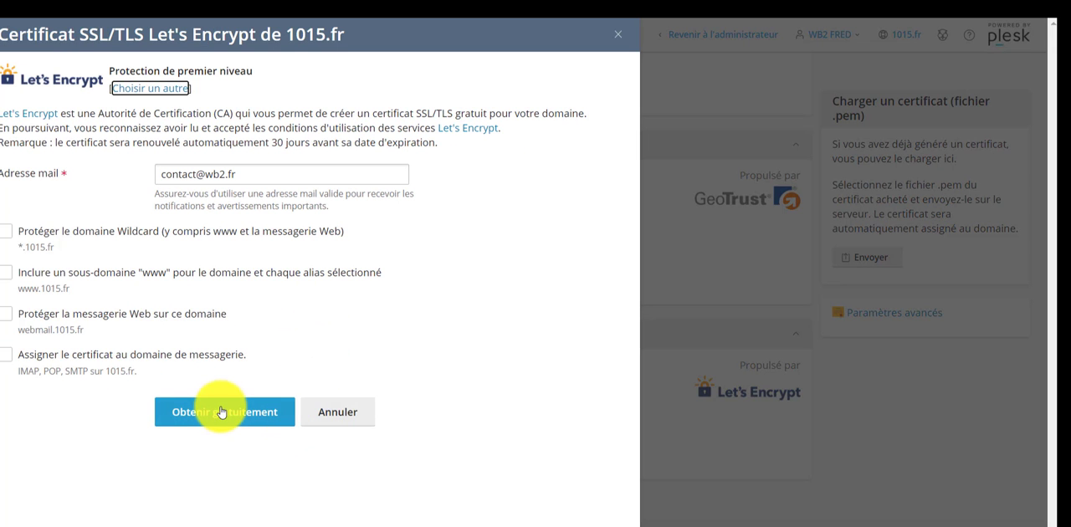
Include the www subdomain, webmail and mail domain in the certificate and try to obtain it, reading the resulting notification
click(6, 272)
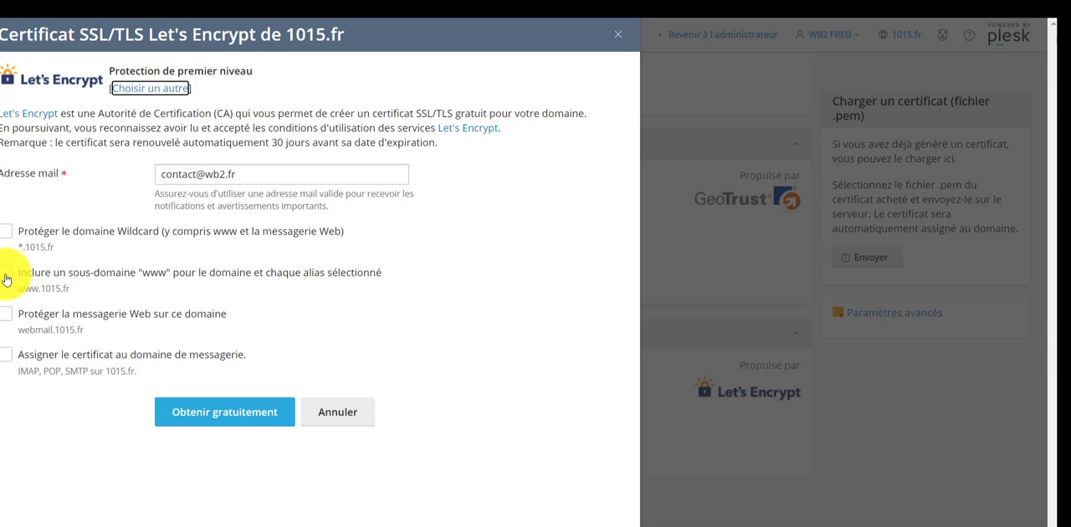
click(8, 318)
click(7, 357)
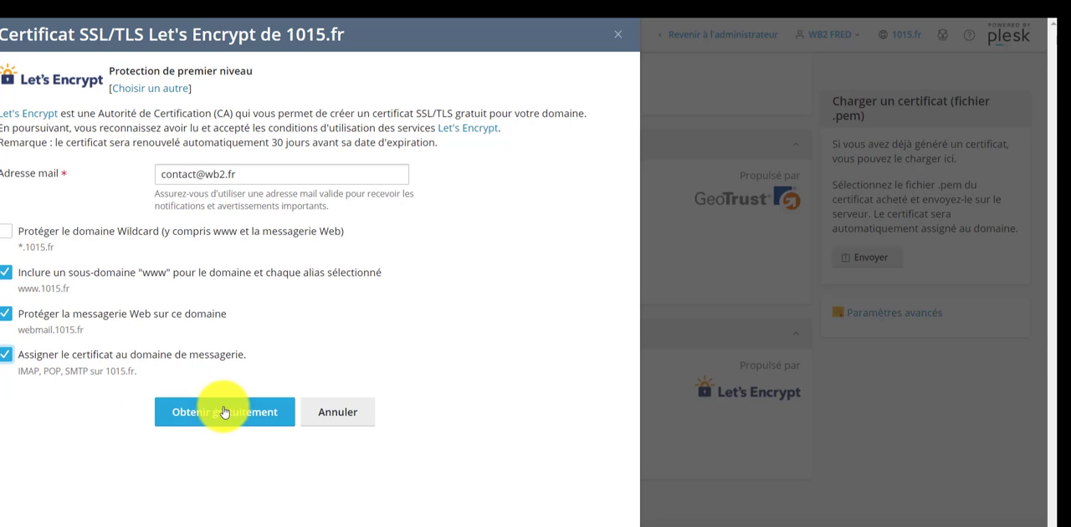
click(227, 415)
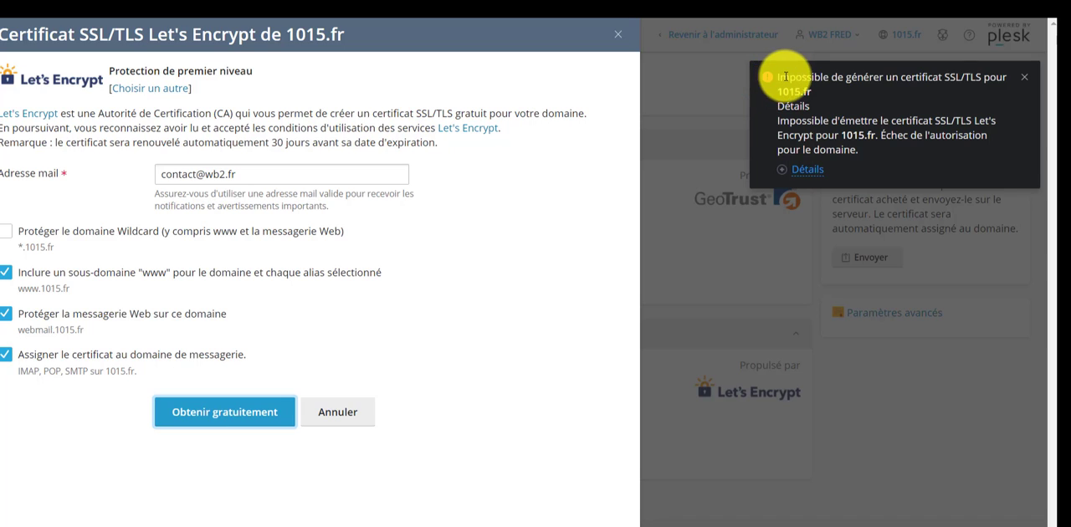
drag(779, 77, 960, 153)
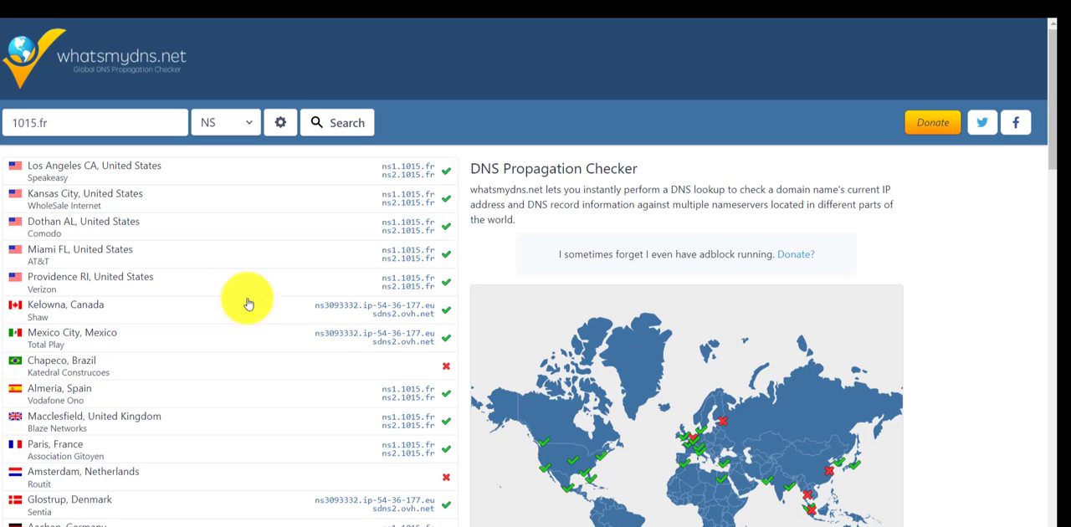
Check on whatsmydns.net which name servers the worldwide locations return for 1015.fr
scroll(404, 201, down, 2)
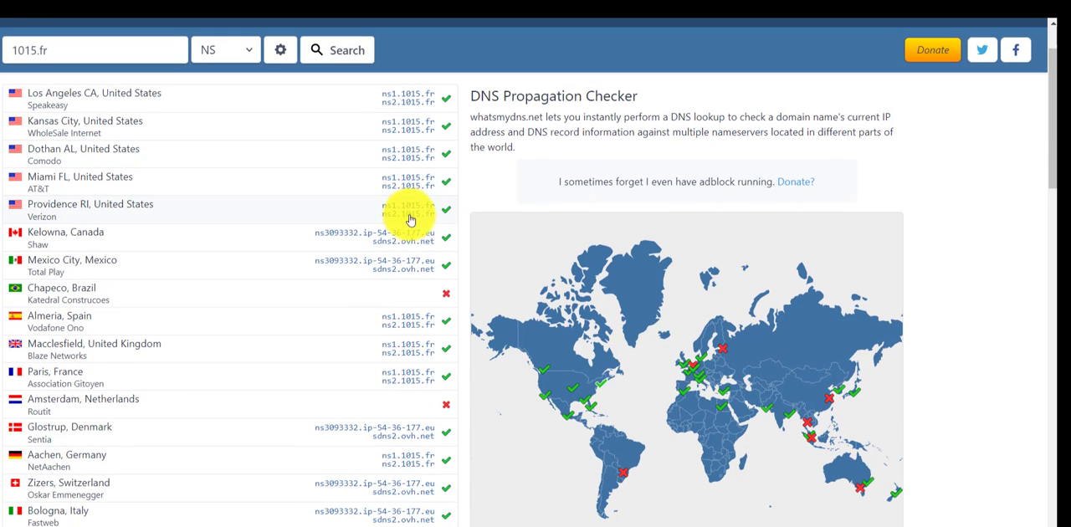
scroll(414, 331, down, 4)
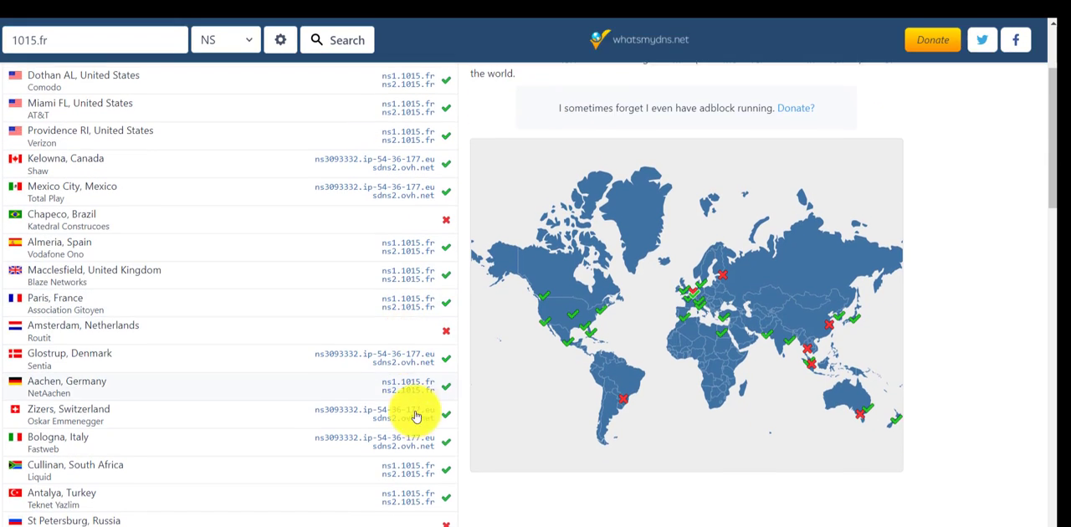
scroll(410, 475, up, 3)
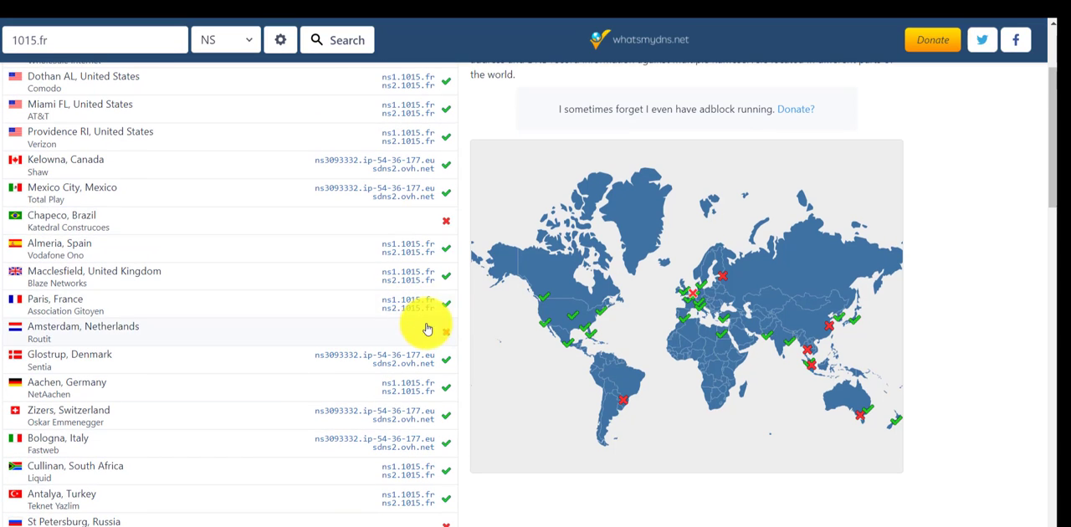
scroll(414, 330, up, 3)
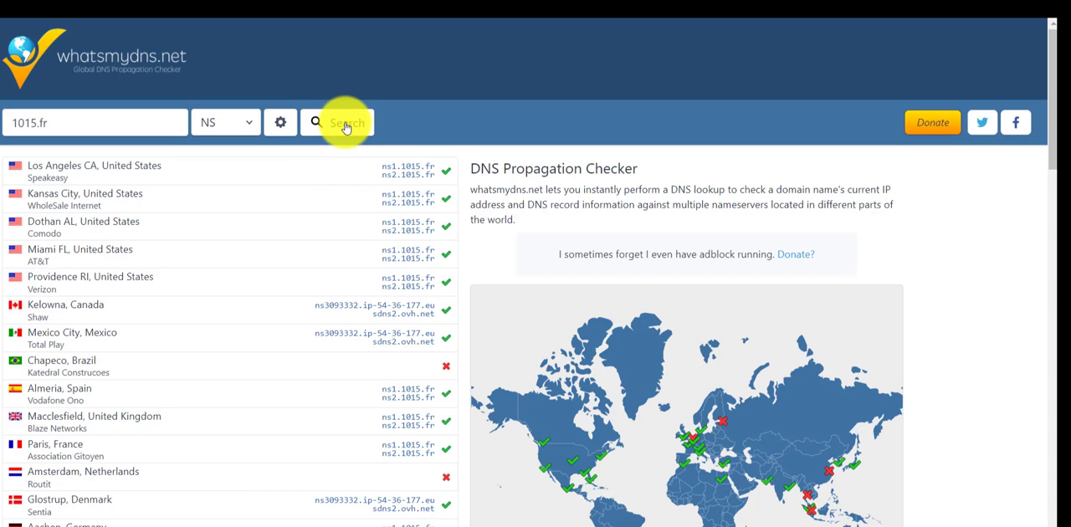
Rerun the NS lookup for 1015.fr and compare the name servers across the full list of locations
click(346, 126)
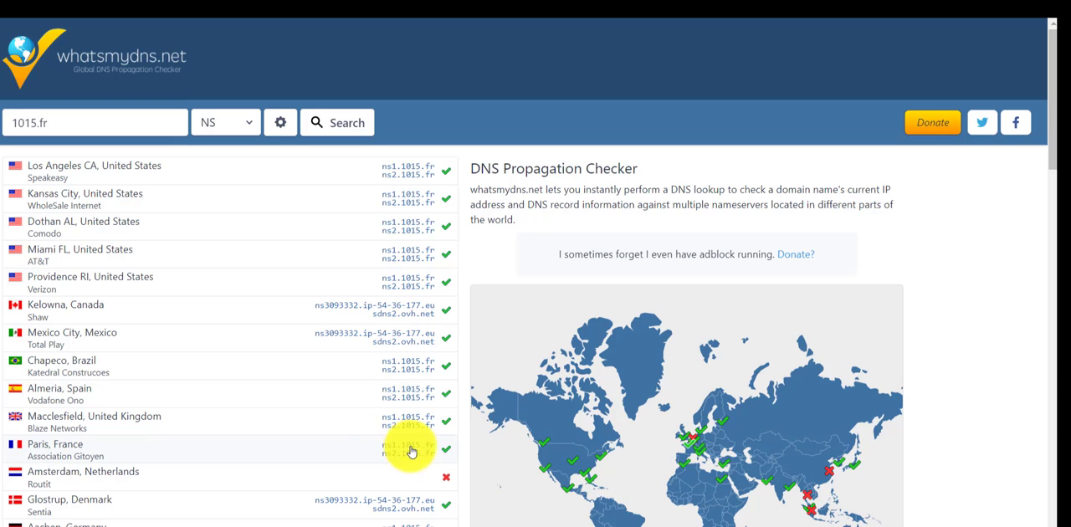
scroll(322, 508, down, 8)
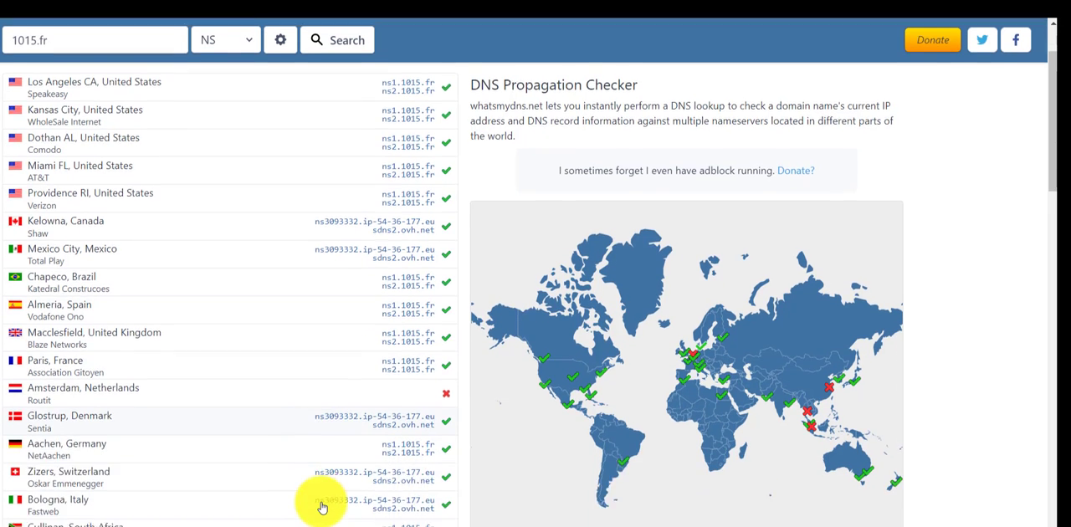
scroll(355, 470, up, 3)
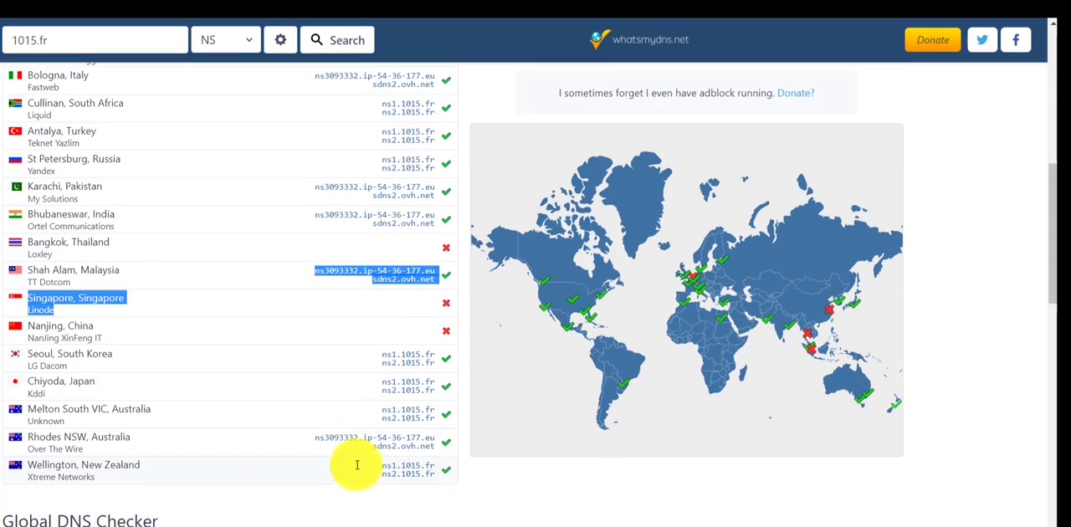
click(360, 505)
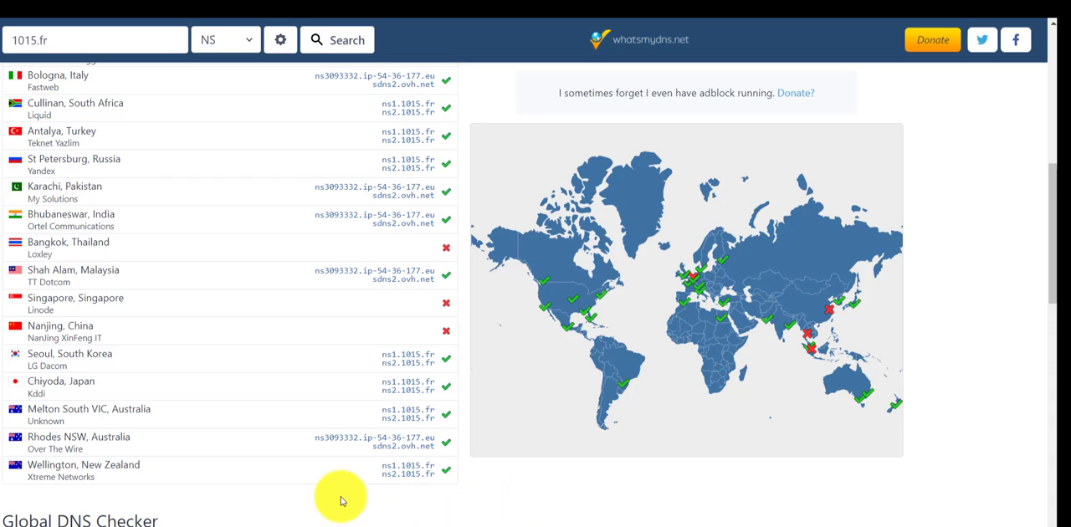
scroll(387, 382, up, 5)
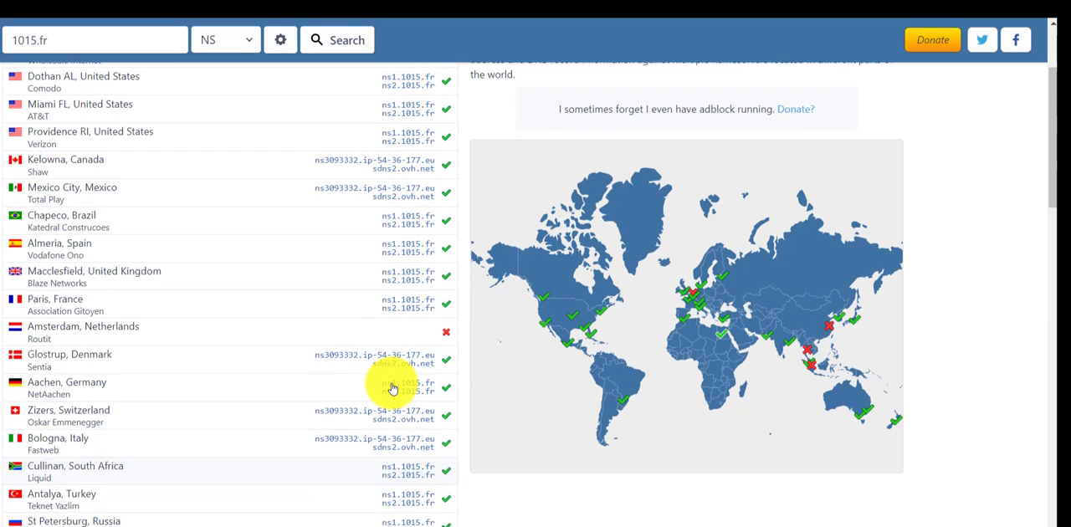
scroll(392, 388, up, 3)
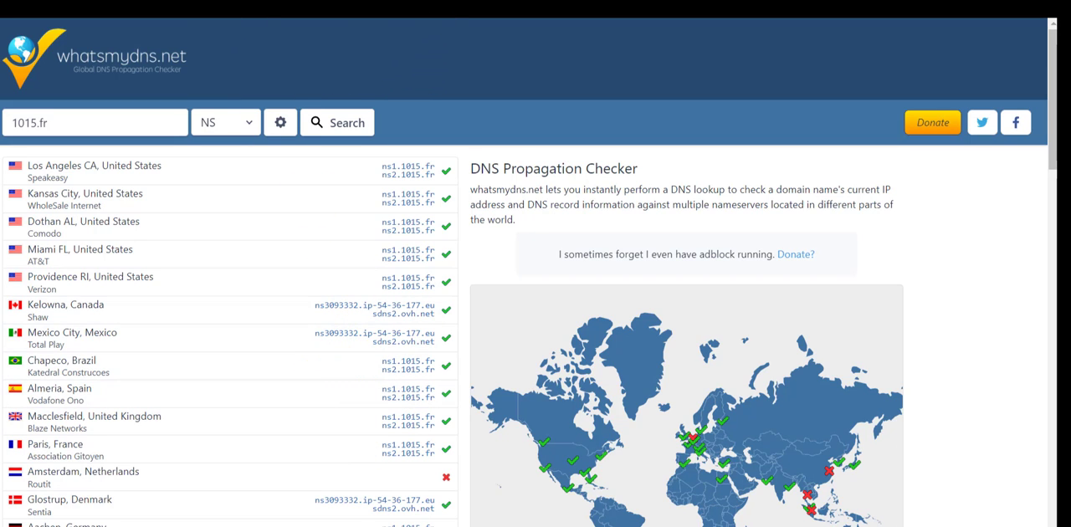
Return to the Plesk certificate form and request the free Let's Encrypt certificate for 1015.fr again
click(426, 5)
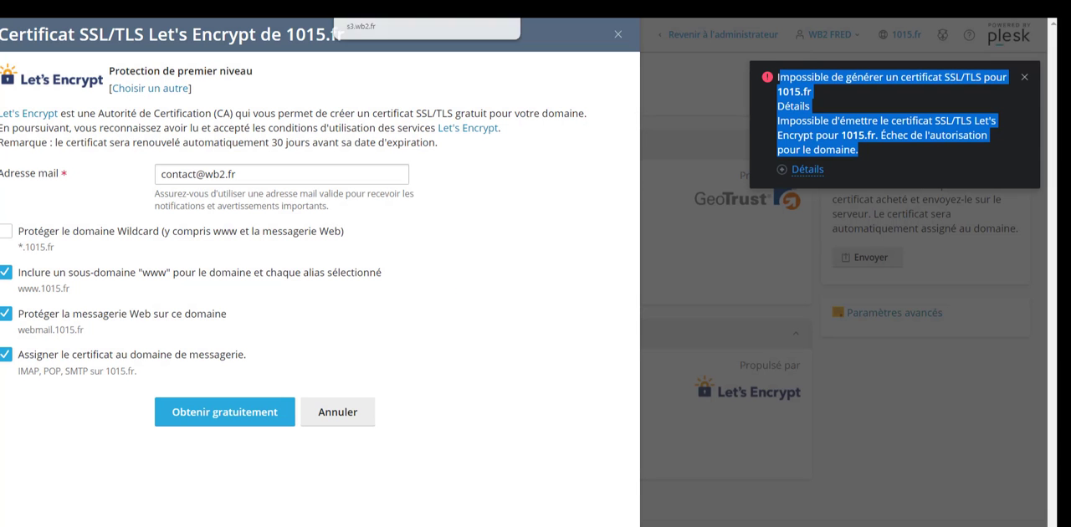
click(435, 364)
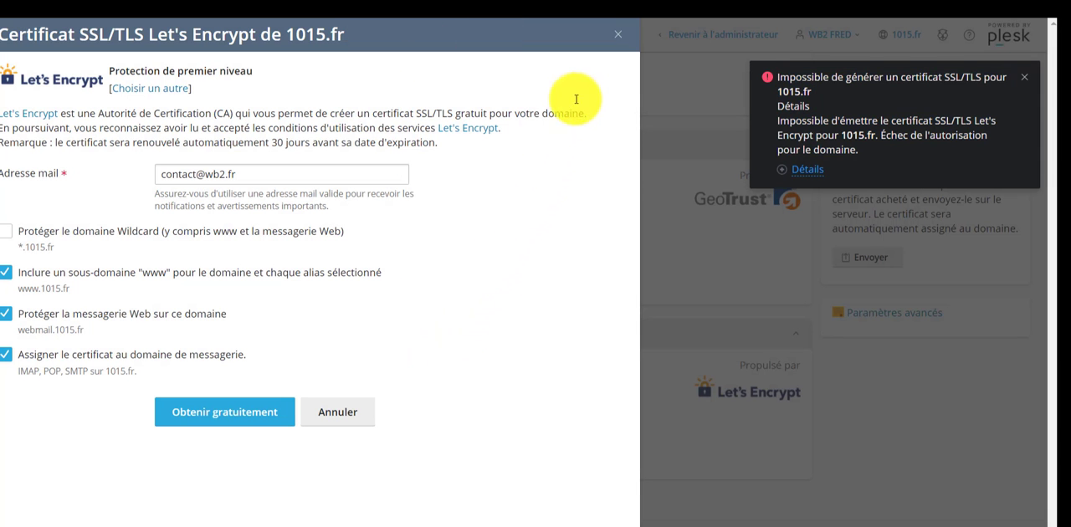
click(232, 412)
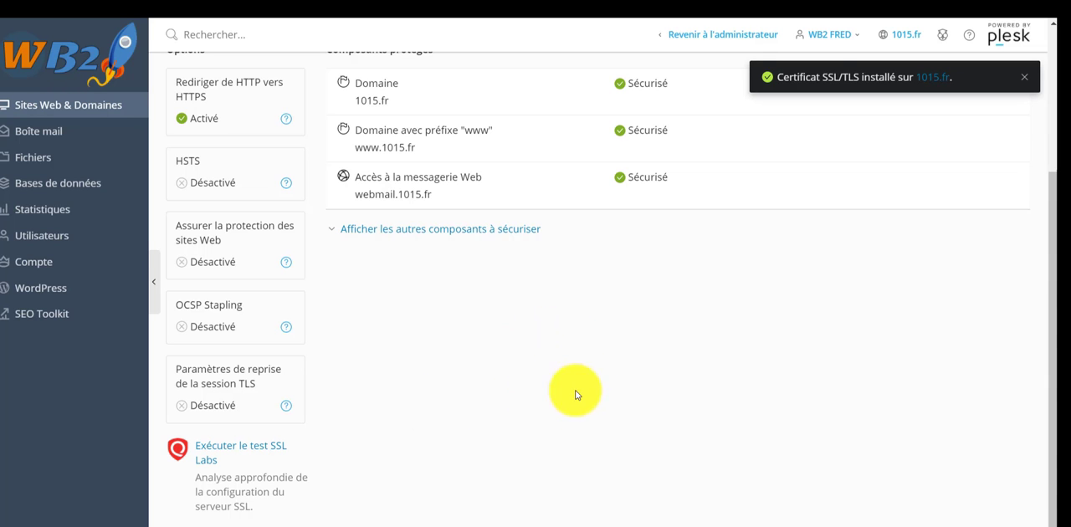
Review the certificate details and protected components of 1015.fr, and return to the Sites Web & Domaines overview
scroll(761, 297, up, 5)
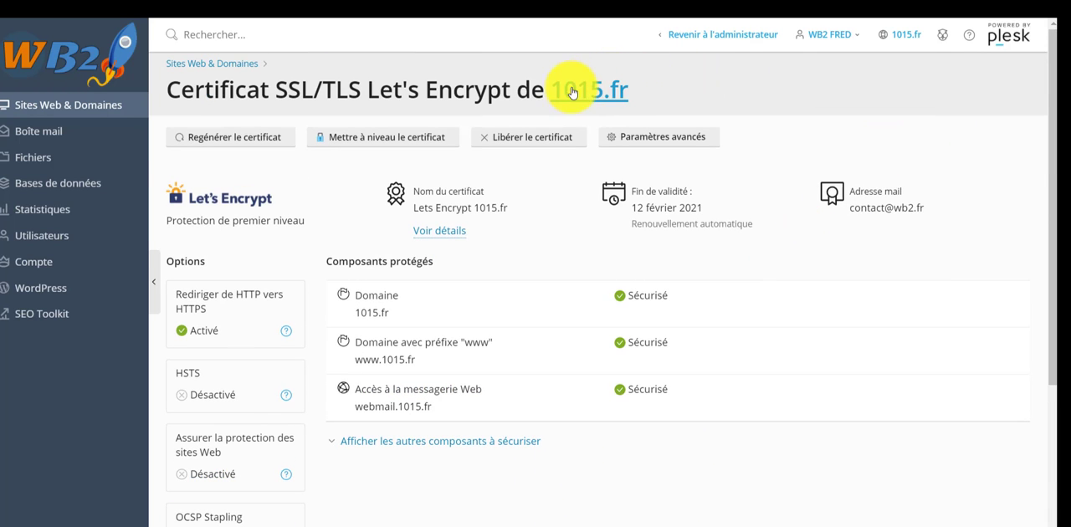
drag(549, 88, 671, 102)
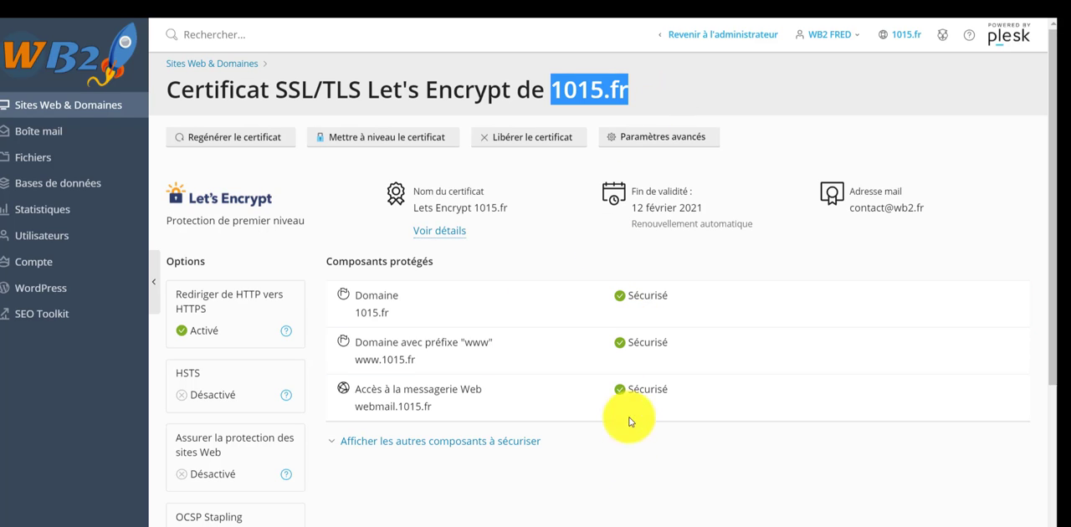
click(62, 108)
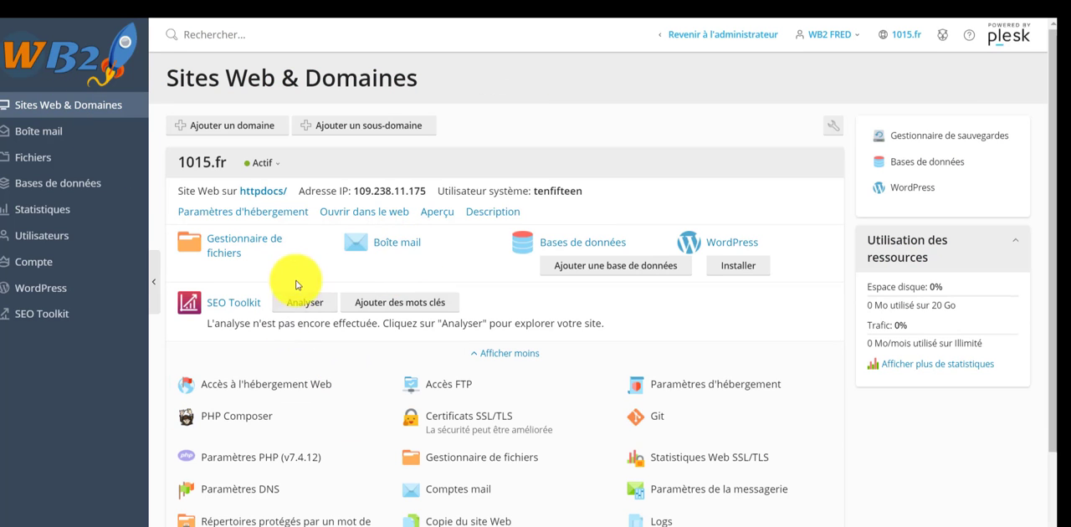
Open the 1015.fr website in a new browser tab and look through the page it serves
right_click(382, 212)
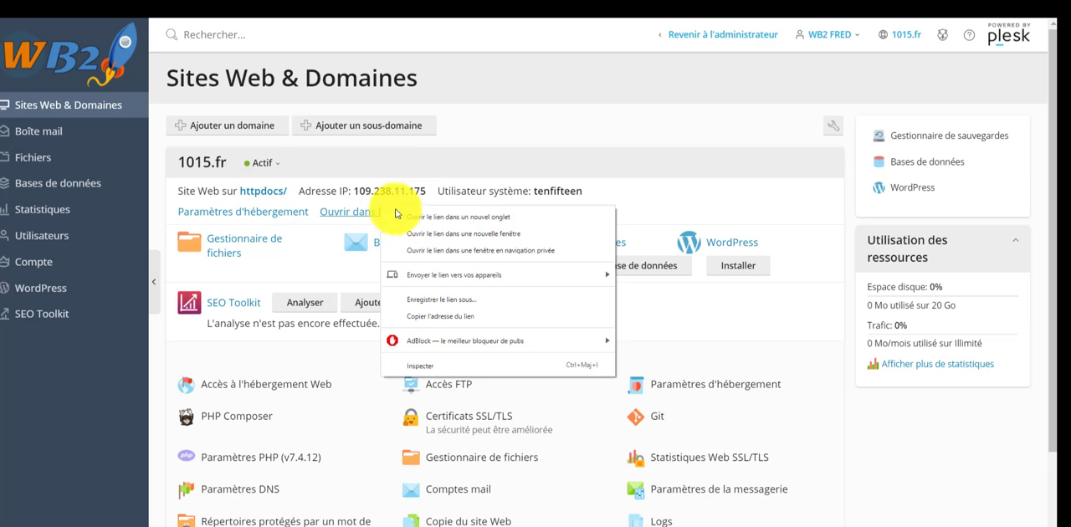
click(462, 217)
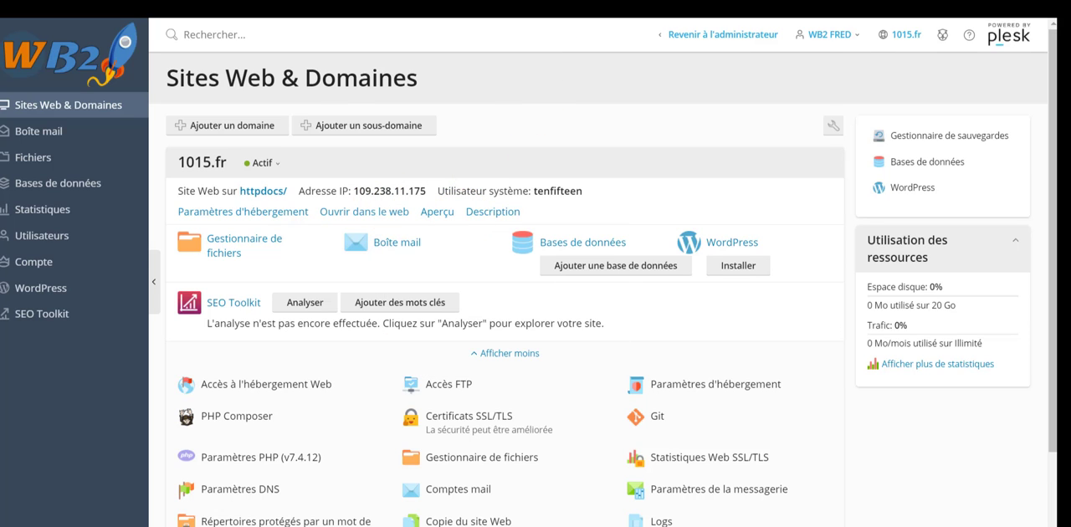
click(536, 7)
scroll(530, 183, down, 2)
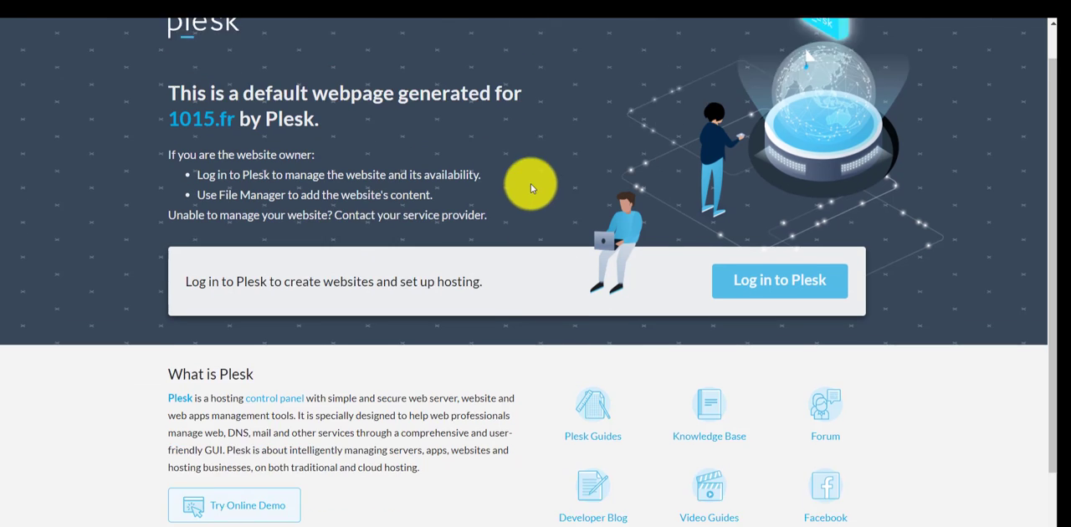
scroll(502, 293, up, 2)
scroll(609, 365, down, 2)
scroll(741, 249, up, 2)
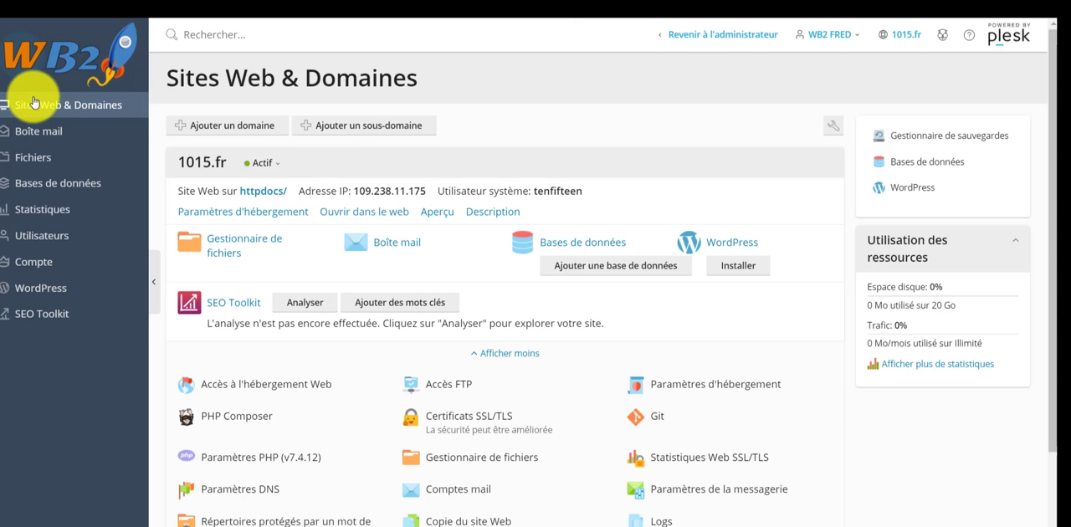
Return to the Sites Web & Domaines overview in Plesk and review the management tools listed for 1015.fr
click(36, 102)
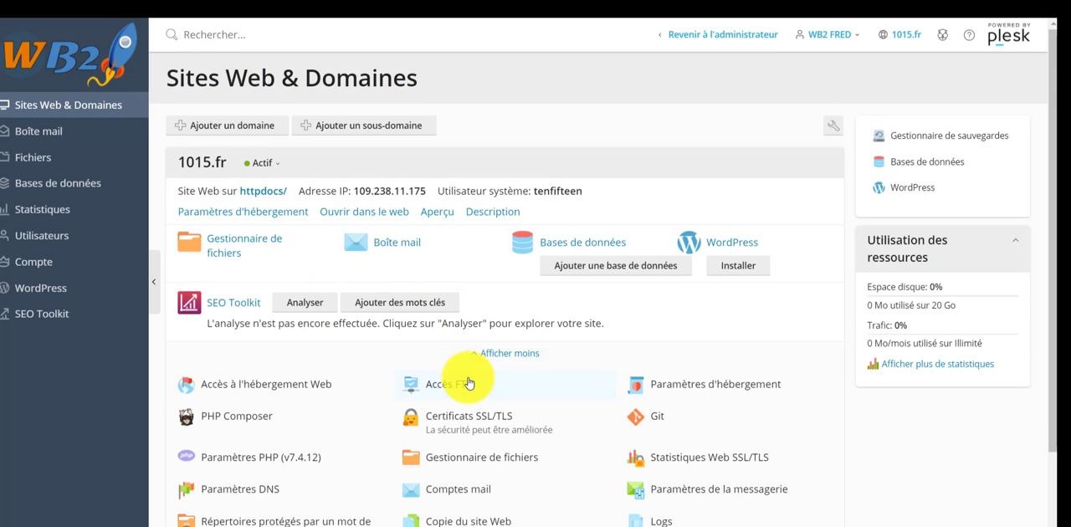
scroll(445, 410, down, 3)
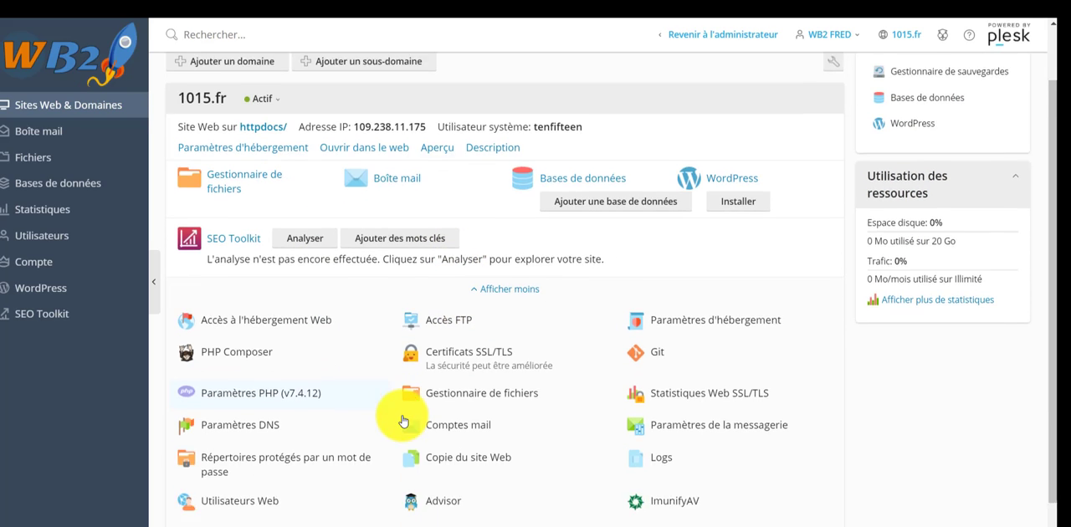
scroll(390, 477, up, 3)
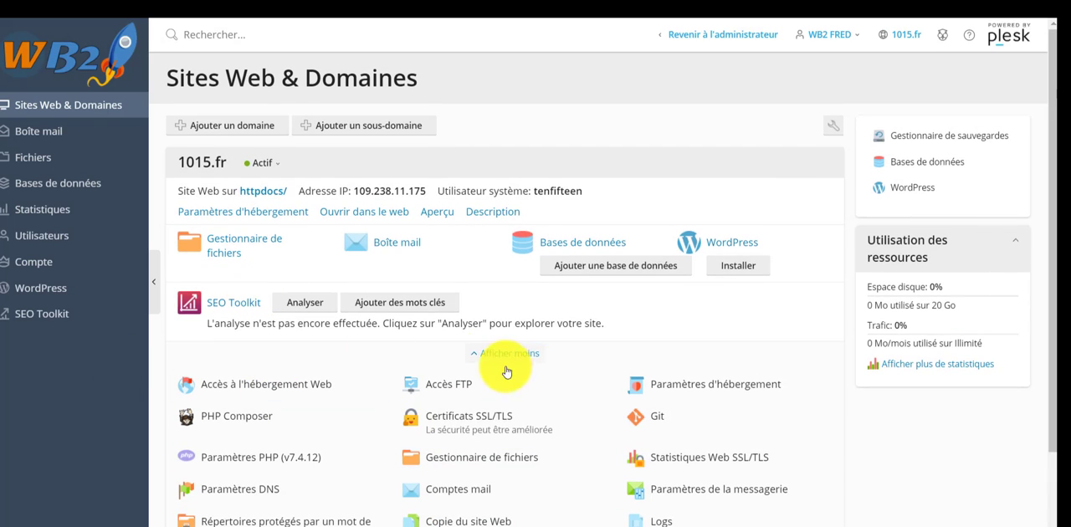